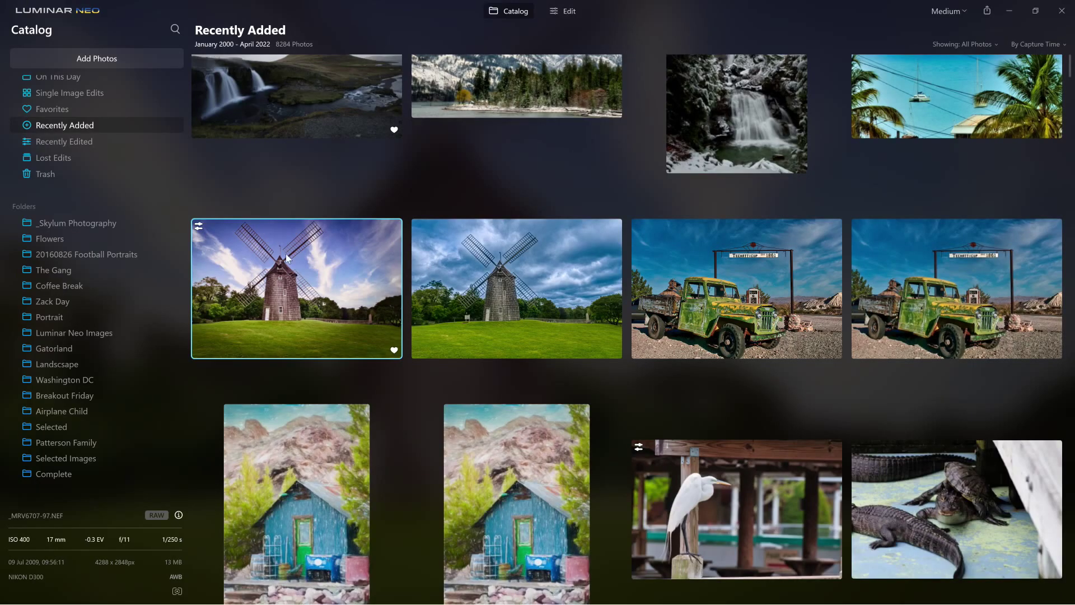
- Open the windmill photo _MRV6707-97.NEF in single-image view from Recently Added
double_click(292, 283)
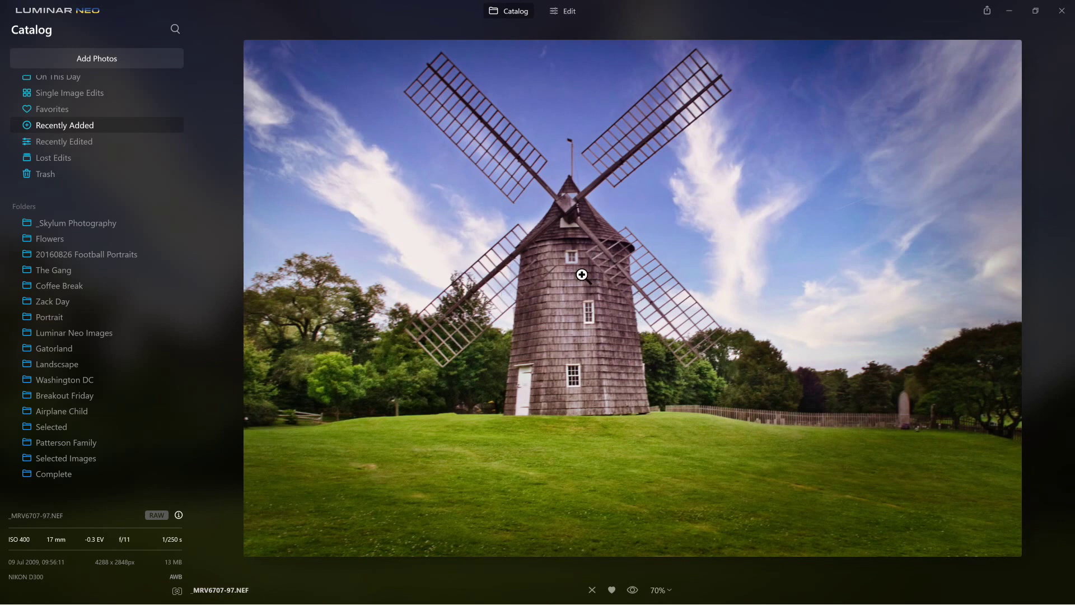
- Switch the windmill photo to the Edit workspace to list its Develop, Erase and Sky edits
left_click(564, 15)
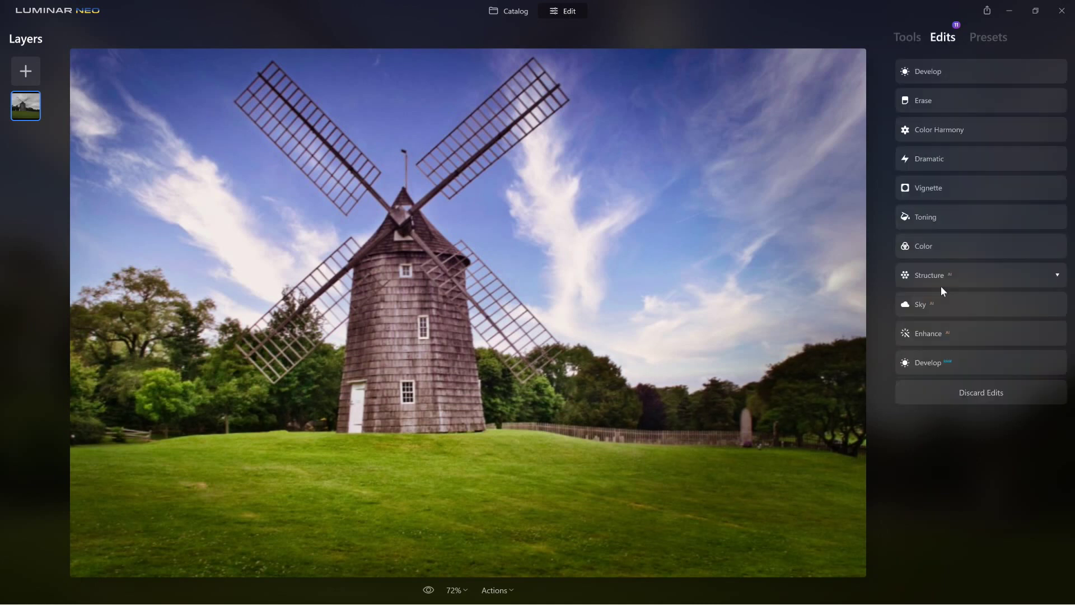
- Compare the edit with the grey-sky original, then show Structure (Amount 13, Boost 10)
scroll(955, 413, "down", 3)
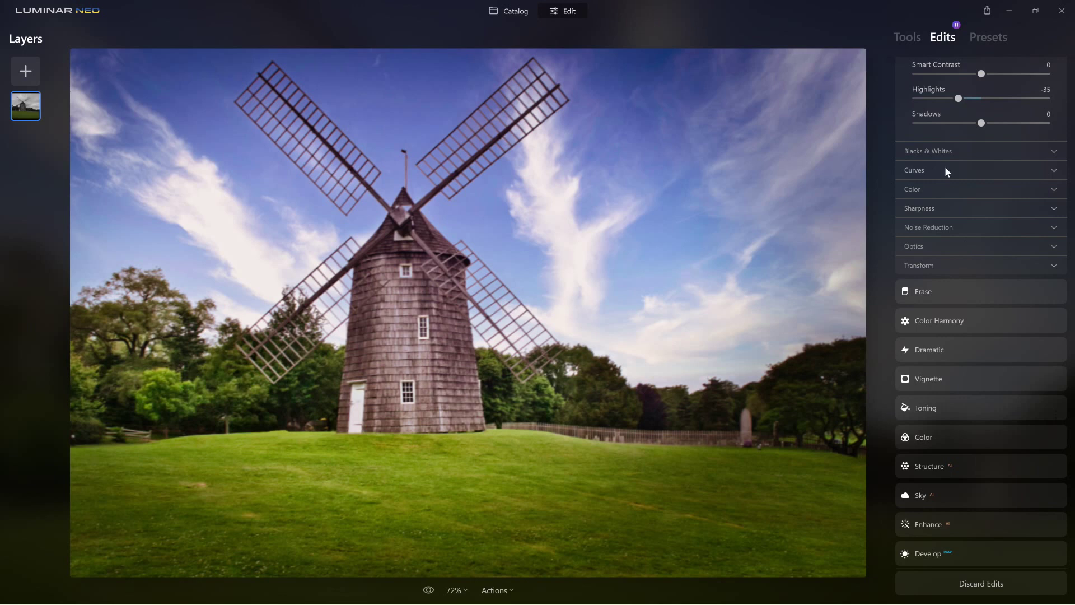
left_click(962, 554)
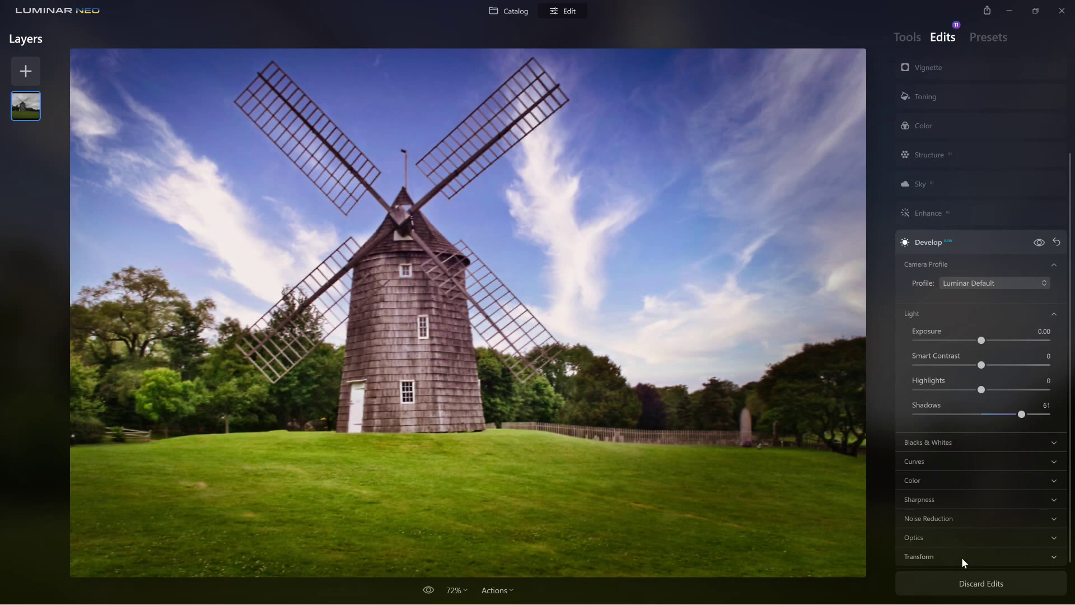
key("backslash")
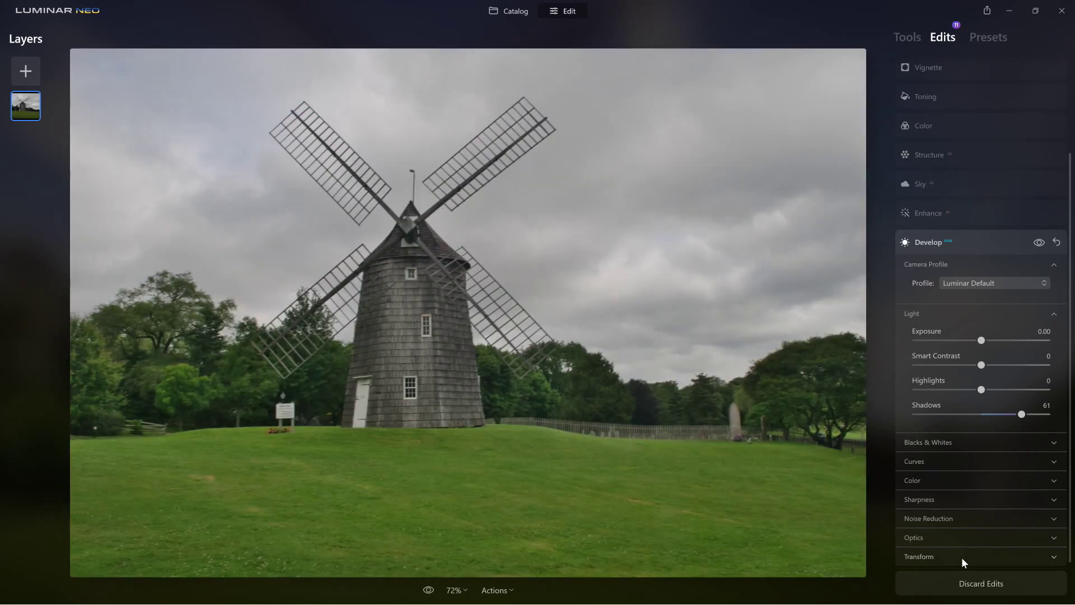
left_click(429, 590)
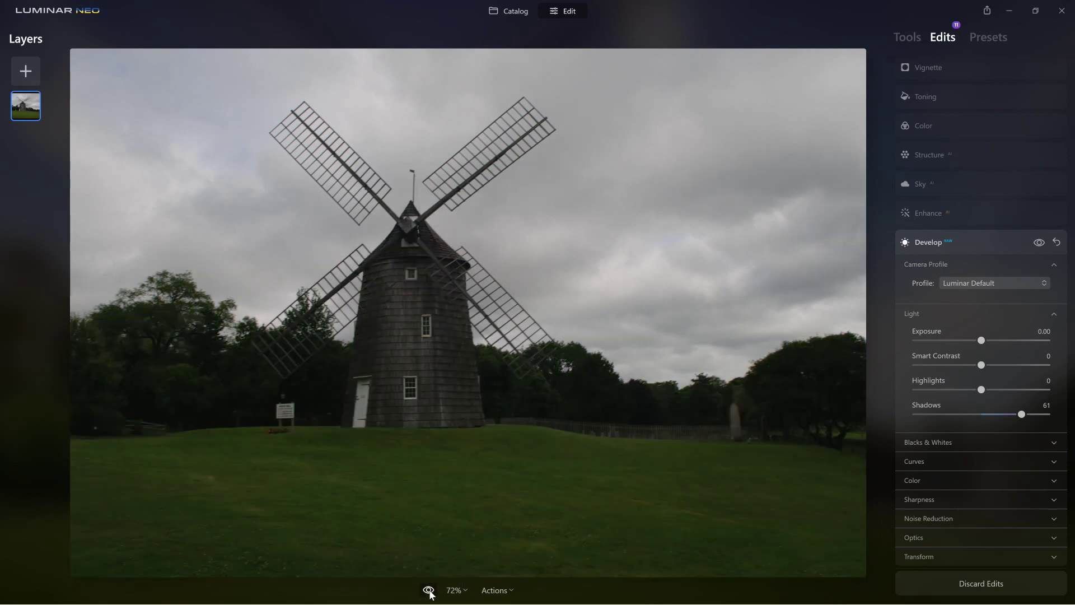
left_click(429, 591)
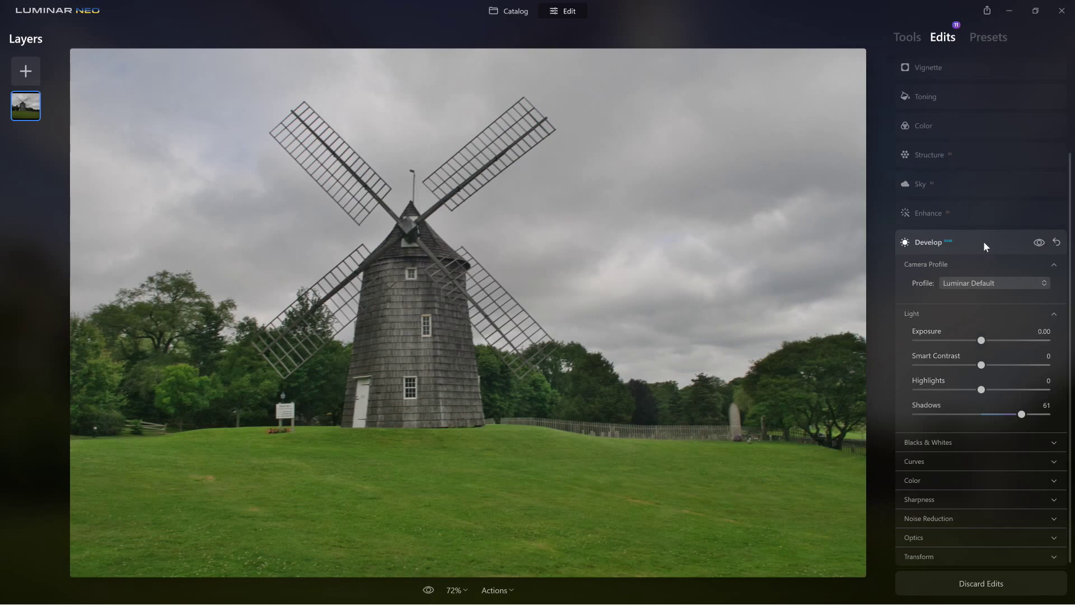
scroll(985, 240, "up", 4)
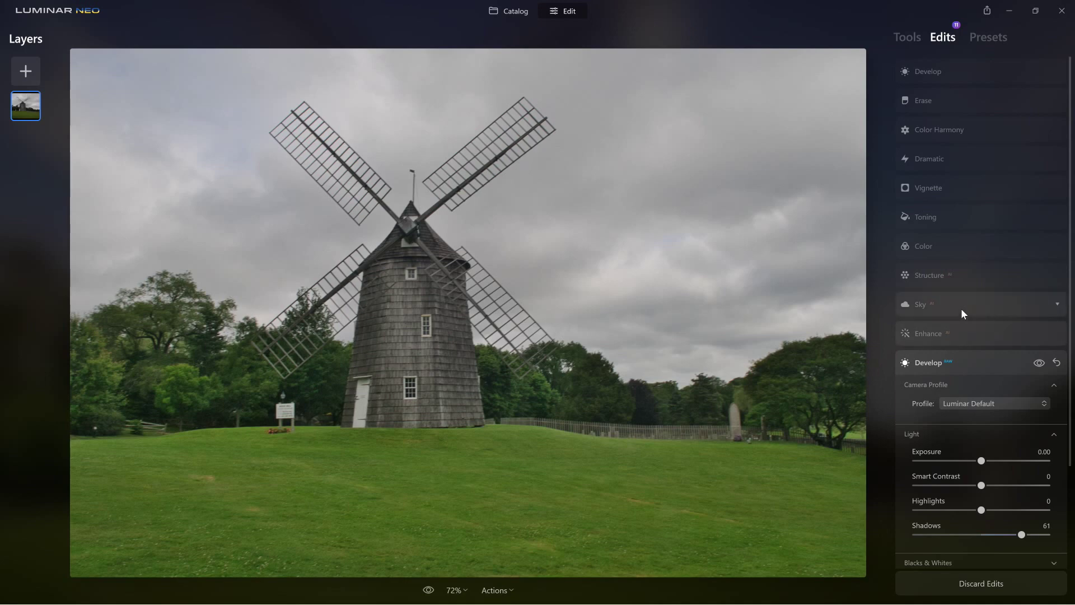
left_click(966, 276)
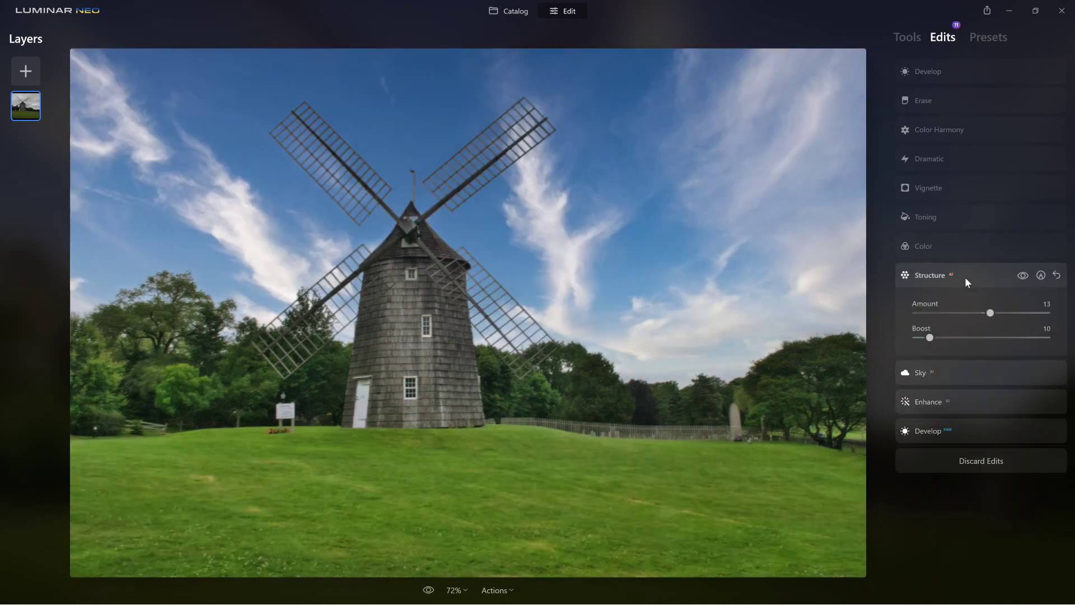
- Show the Color settings: Saturation 0, Vibrance 0, Remove Color Cast 42
left_click(971, 249)
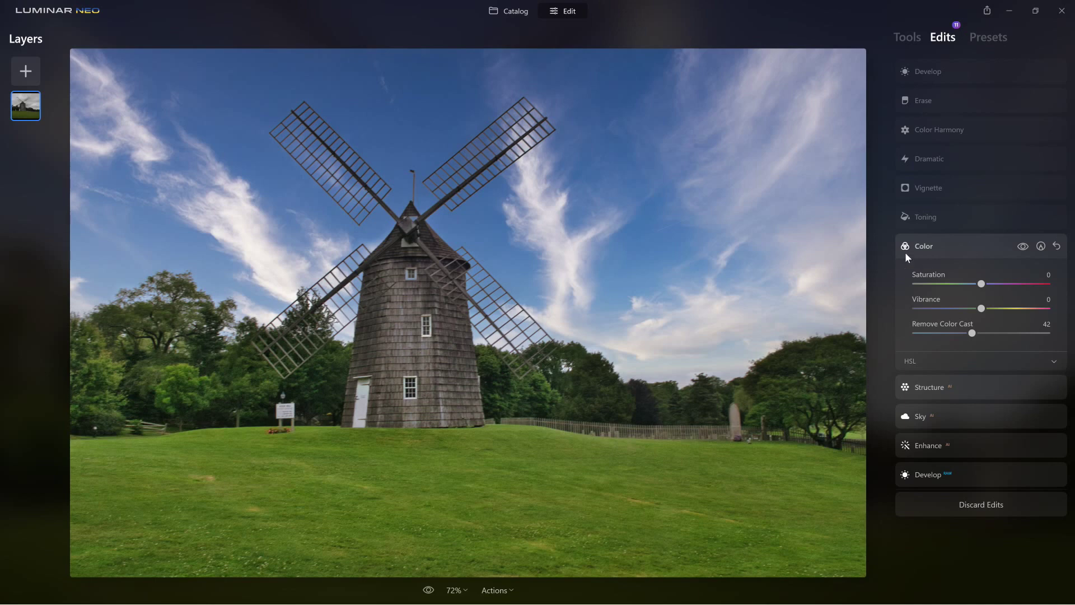
- Compare Toning on and off, then reset it to defaults (Amount 50, Shadows Saturation 0)
left_click(956, 219)
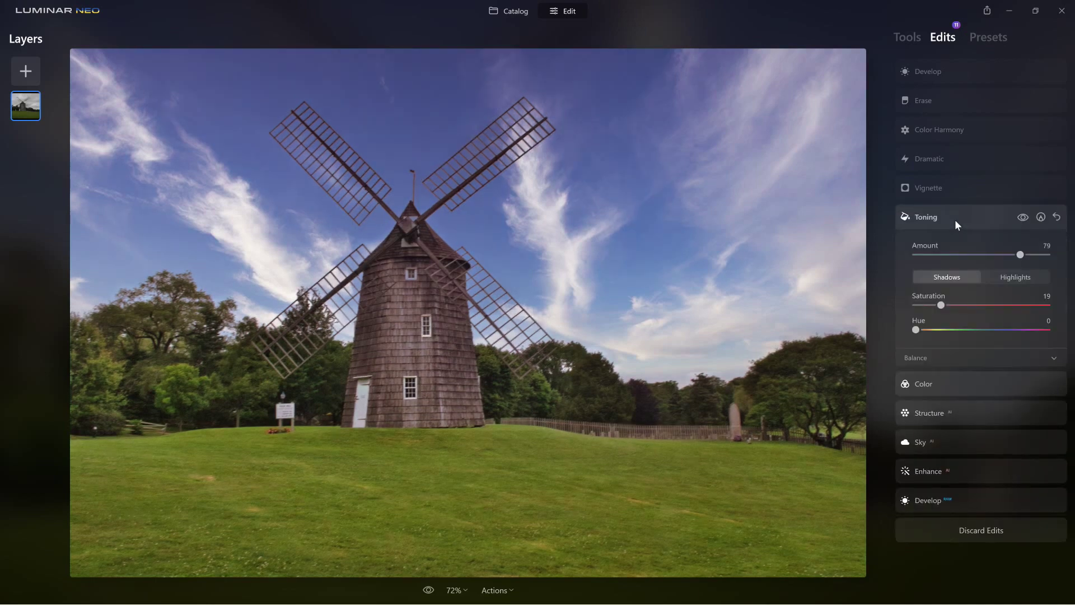
left_click(1023, 217)
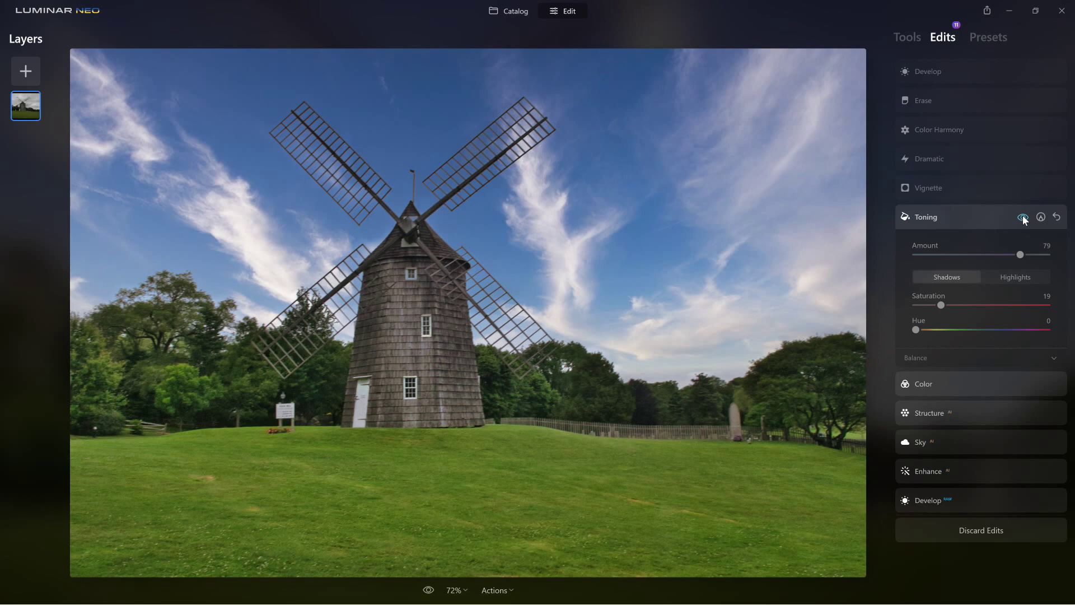
left_click(1024, 218)
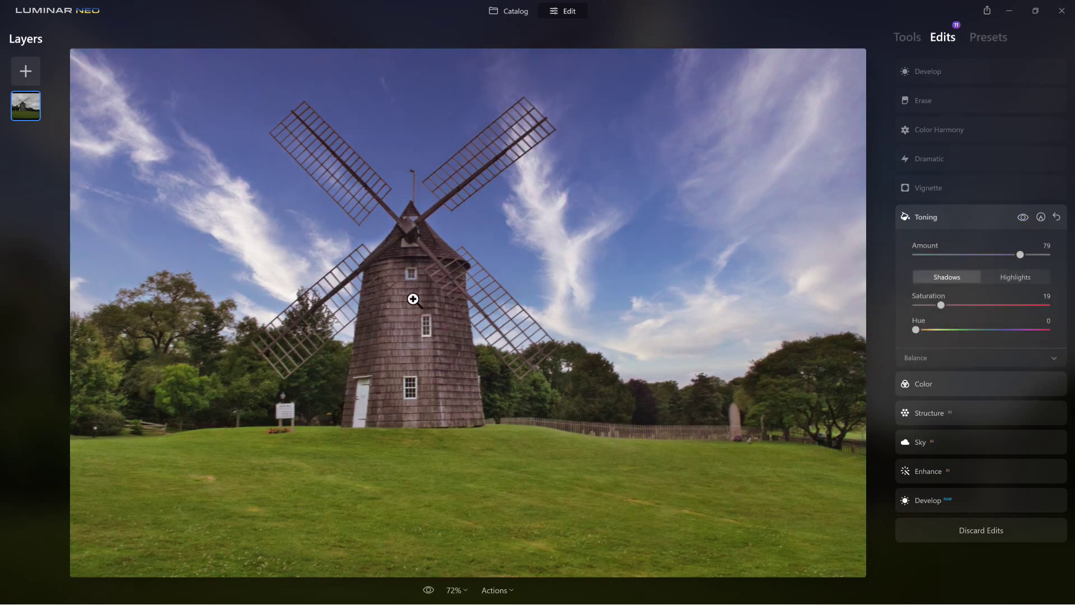
scroll(412, 299, "up", 5)
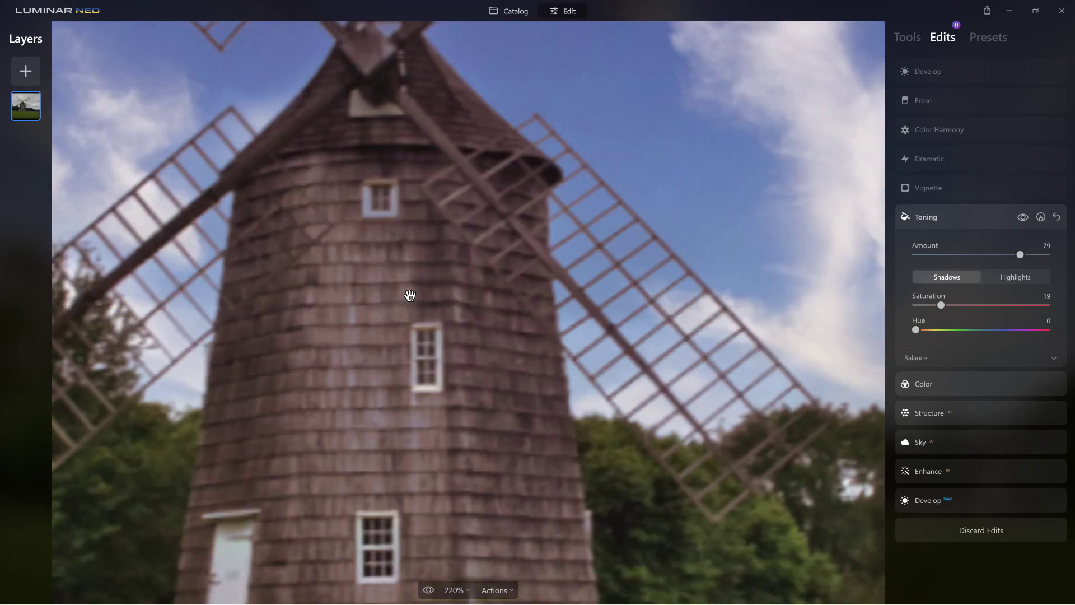
scroll(410, 295, "down", 2)
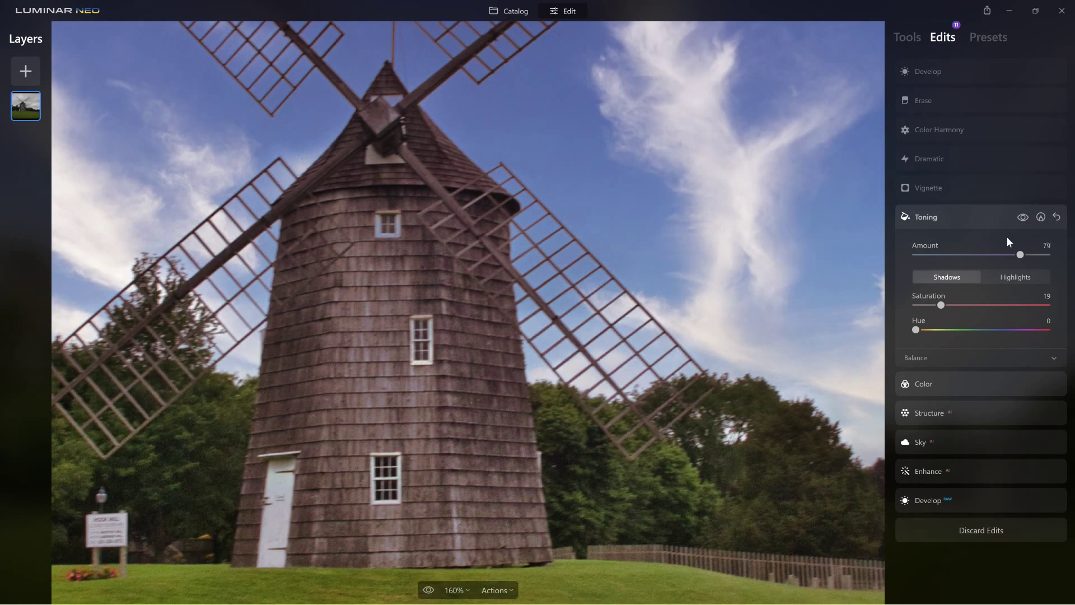
left_click(1058, 218)
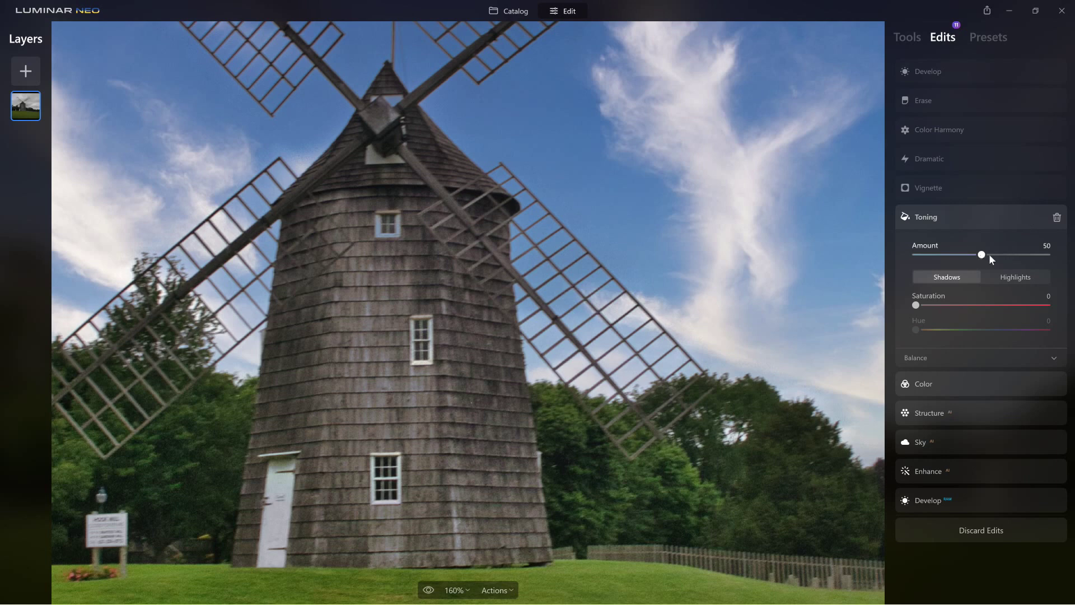
- Set Toning Amount to 64 and warm the shadows with Saturation 29 and Hue 32
left_click_drag(990, 258, 1001, 258)
left_click(1015, 278)
left_click(958, 274)
left_click_drag(918, 305, 956, 307)
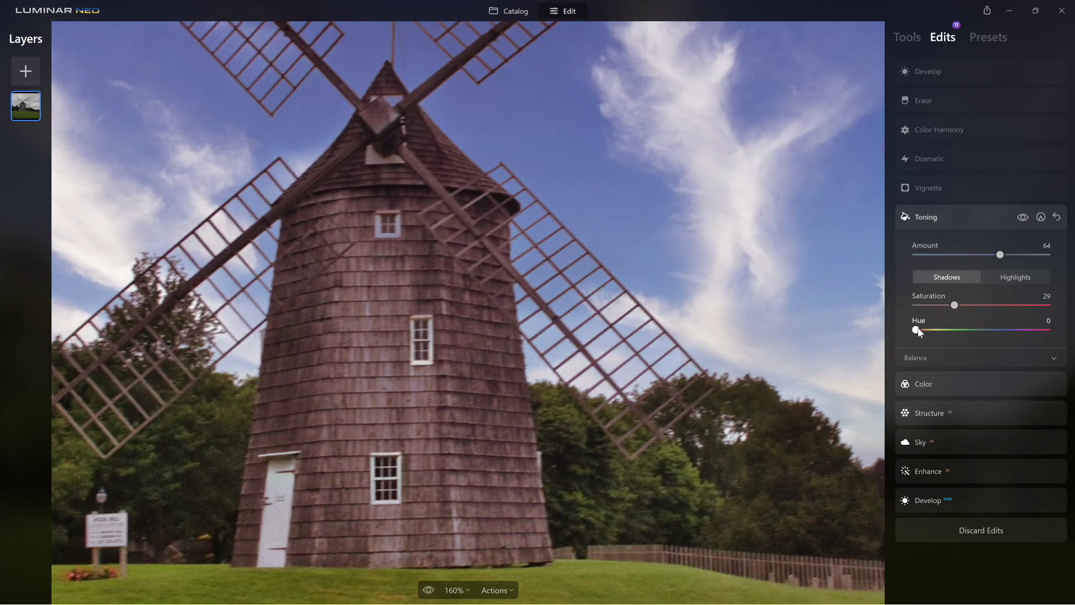
left_click_drag(926, 330, 1003, 332)
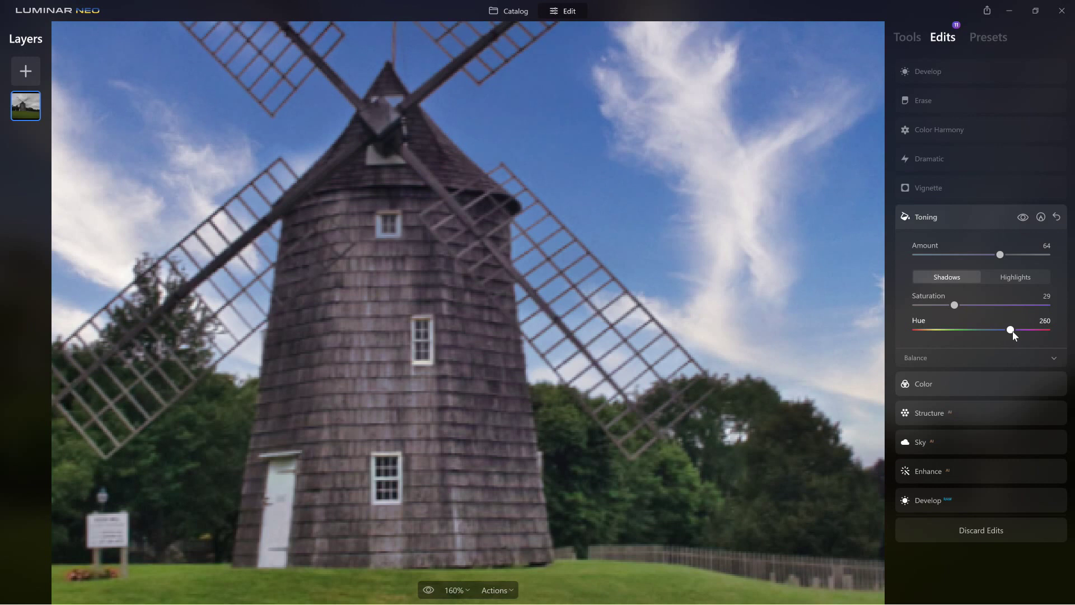
left_click_drag(1015, 335, 1001, 335)
left_click_drag(1000, 335, 1015, 334)
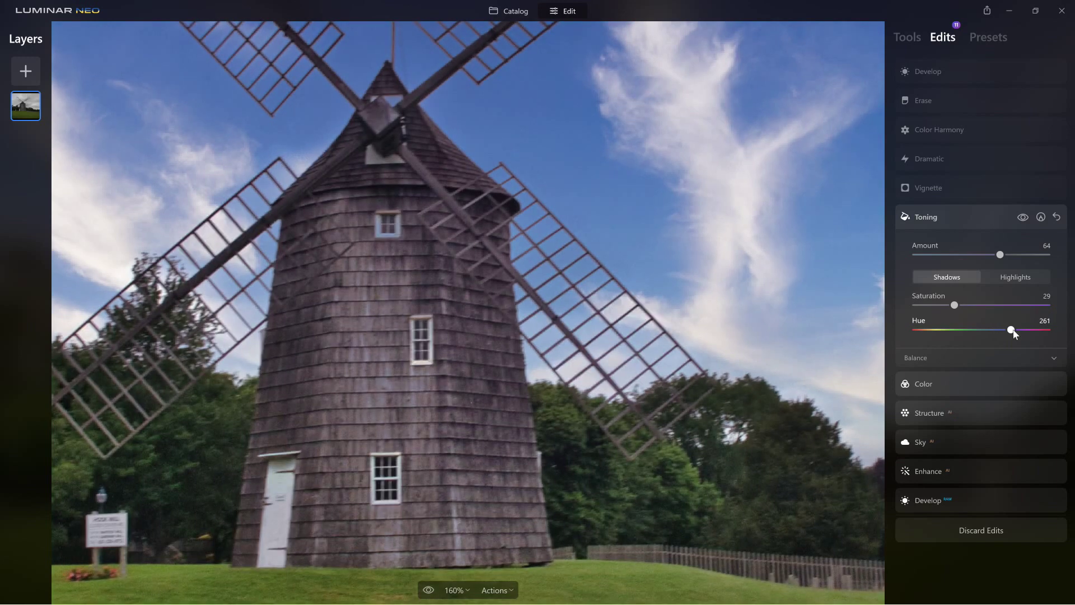
left_click_drag(1015, 332, 928, 332)
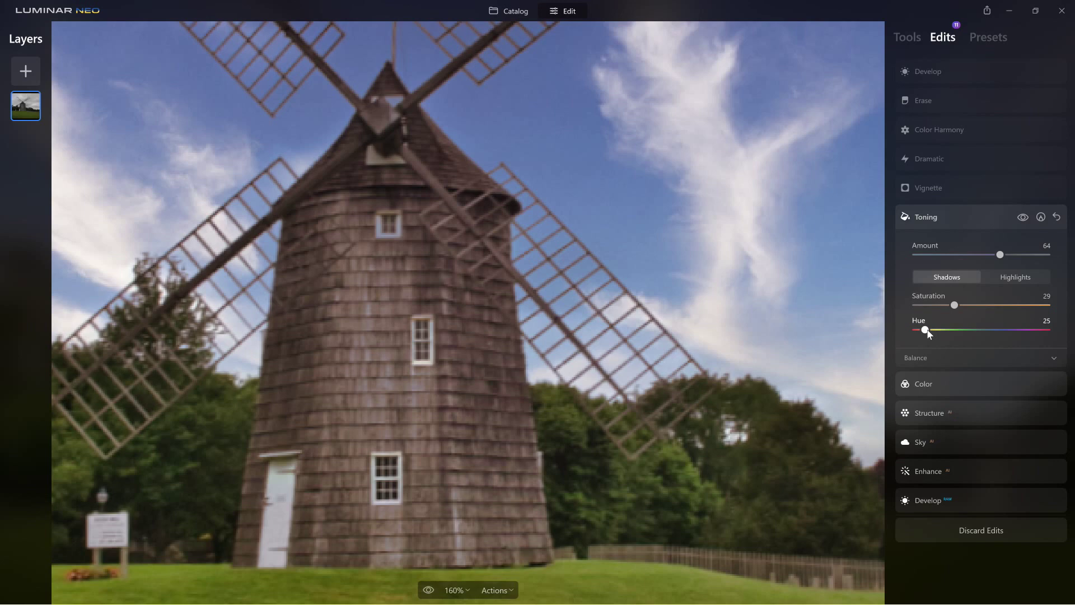
left_click_drag(928, 332, 931, 332)
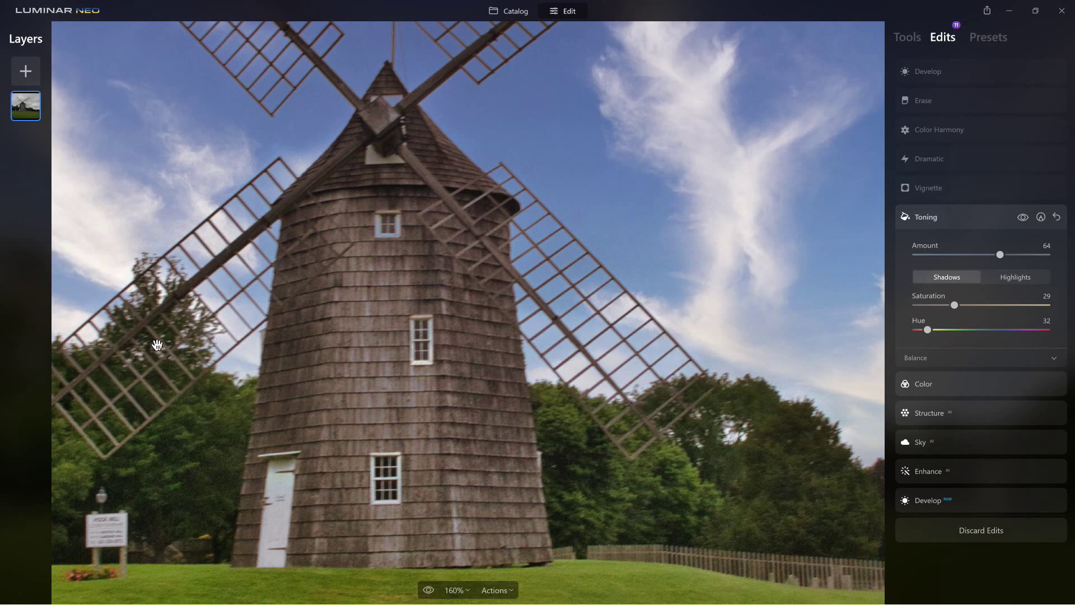
key("ctrl+minus")
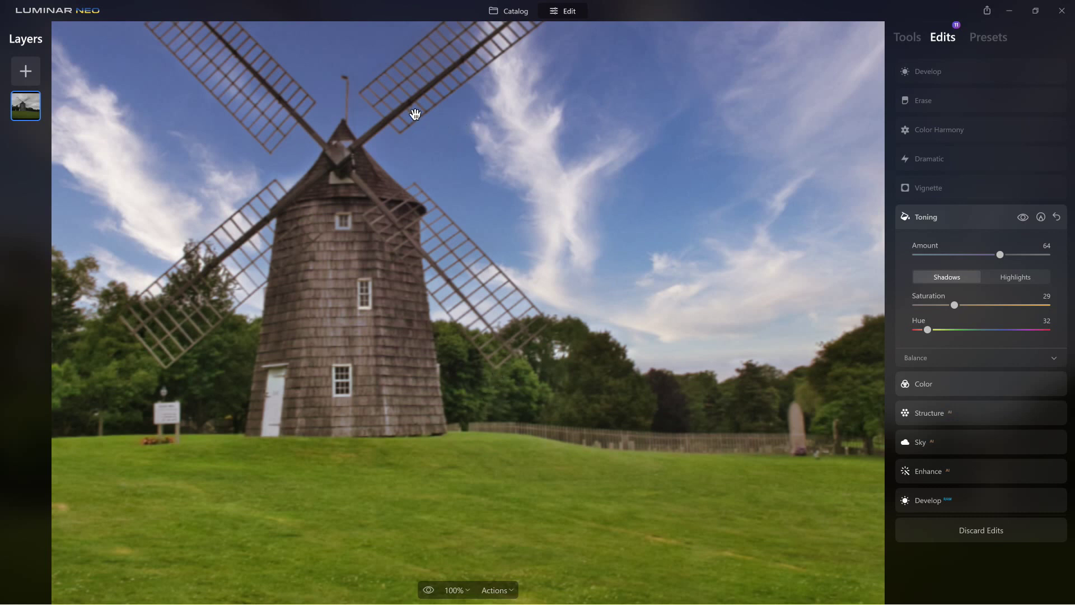
- Tone the highlights blue with Saturation 56 and Hue 207
left_click(1002, 280)
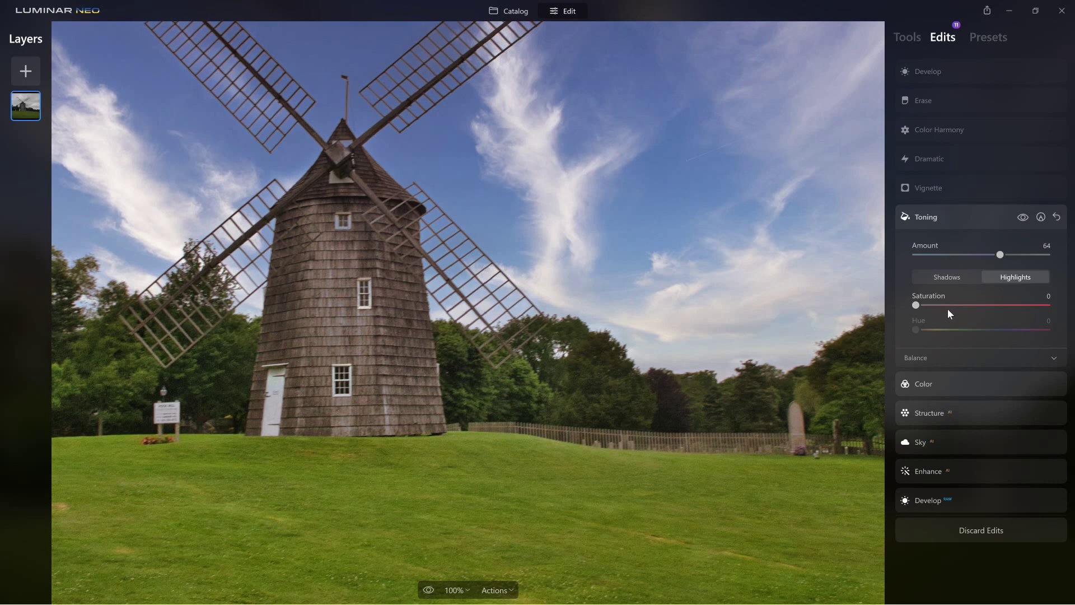
left_click_drag(917, 306, 976, 306)
left_click_drag(916, 330, 962, 334)
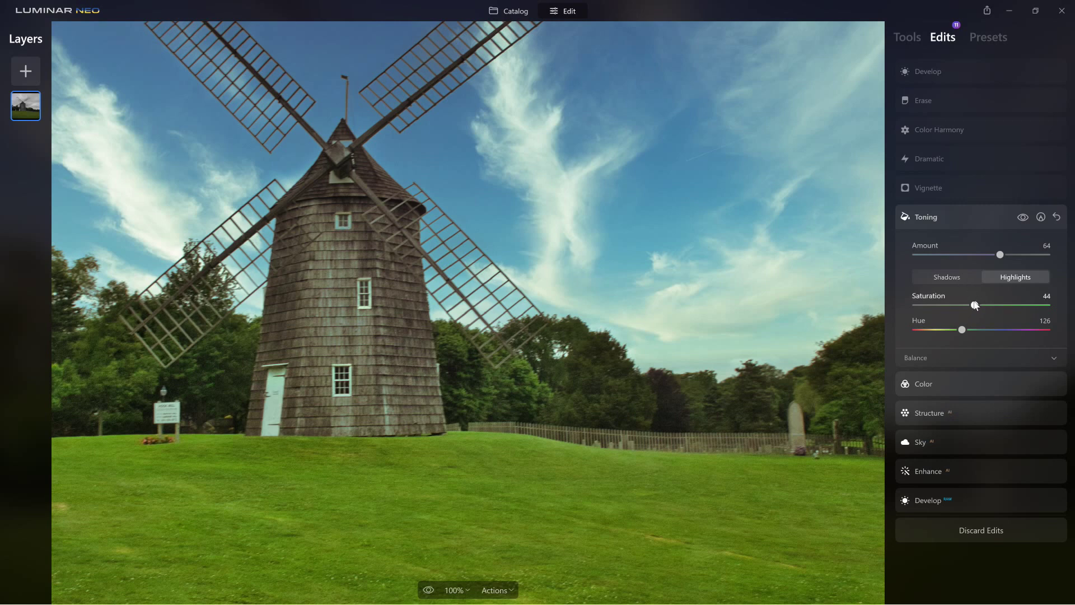
left_click_drag(975, 308, 993, 332)
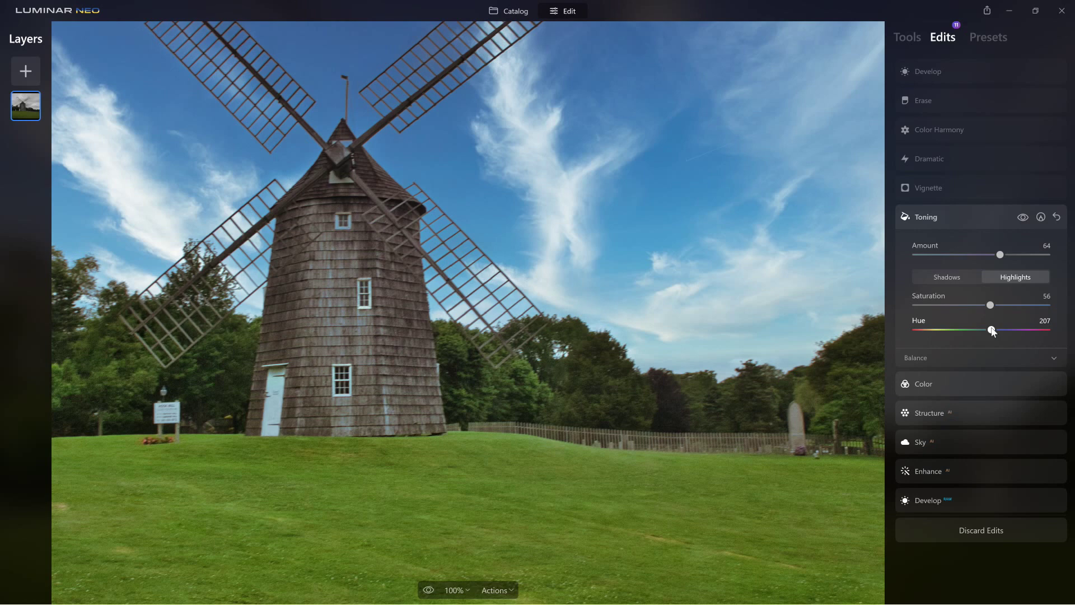
- Compare the photo with Toning off and on, then show the Develop light settings
left_click(1024, 218)
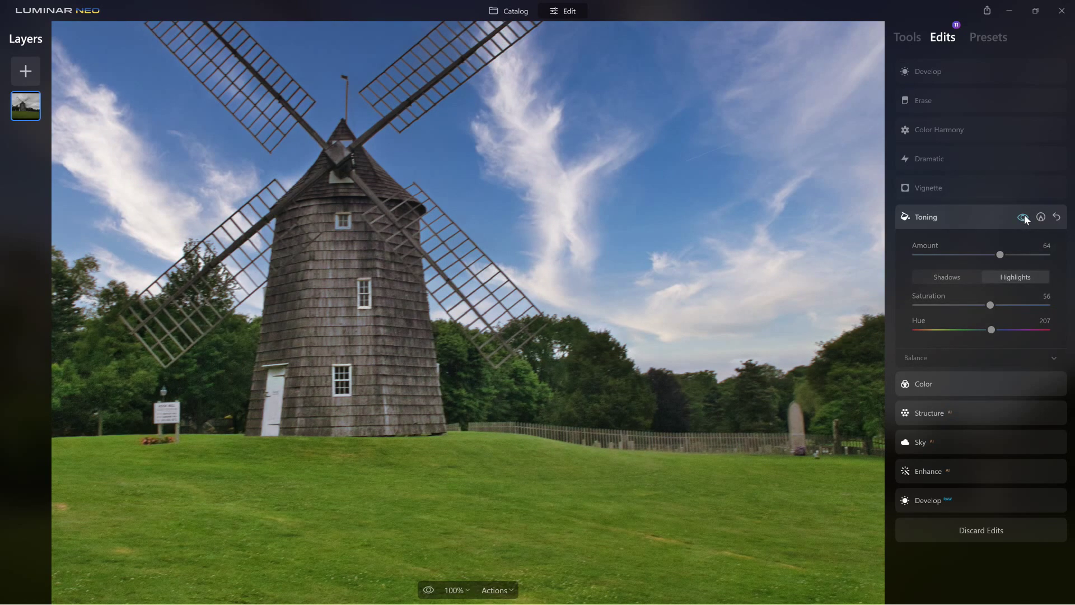
left_click(1024, 218)
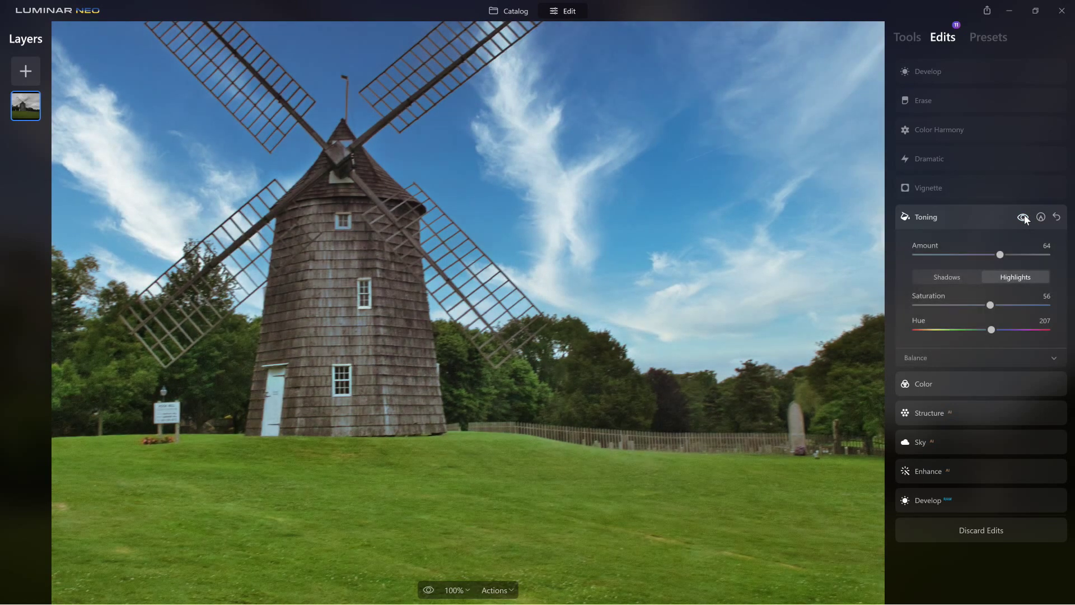
left_click(946, 221)
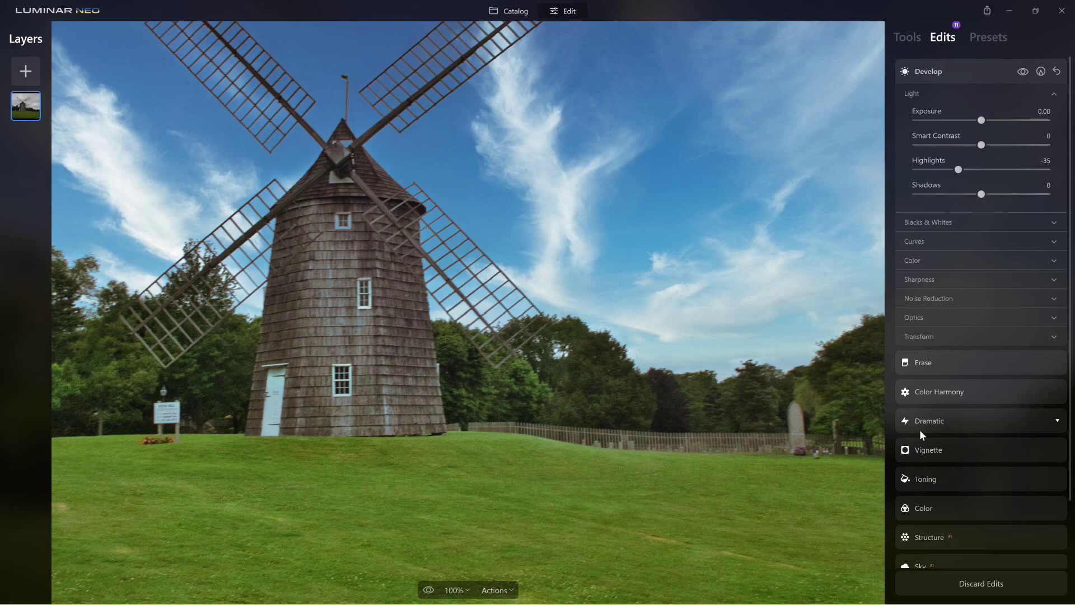
- Show Vignette with its Advanced settings: Amount -51, Size 17, Roundness 0, Feather 0, Inner Light 67
left_click(946, 449)
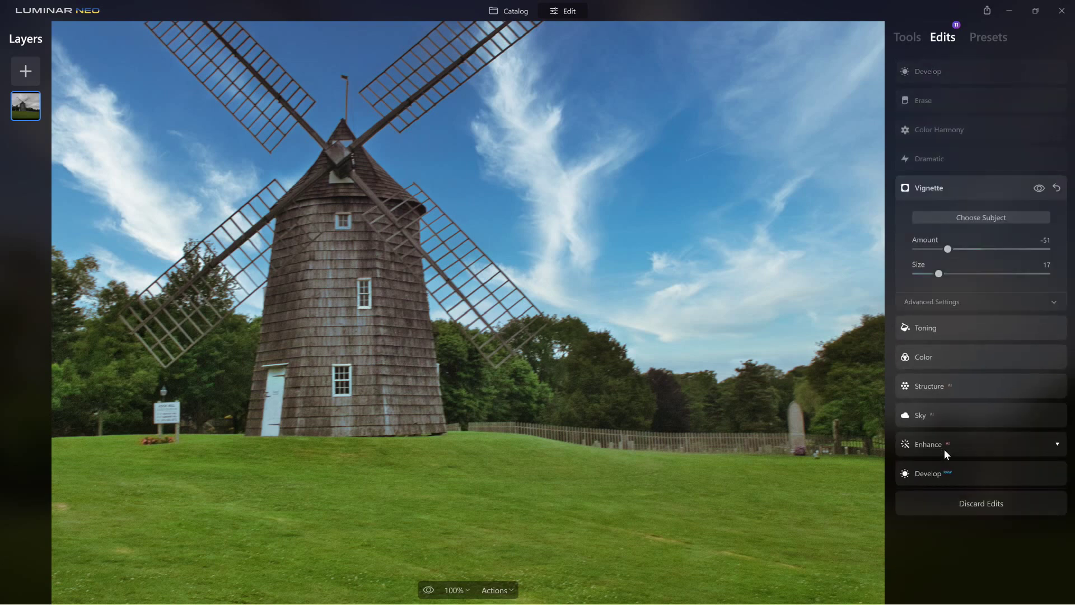
left_click(634, 312)
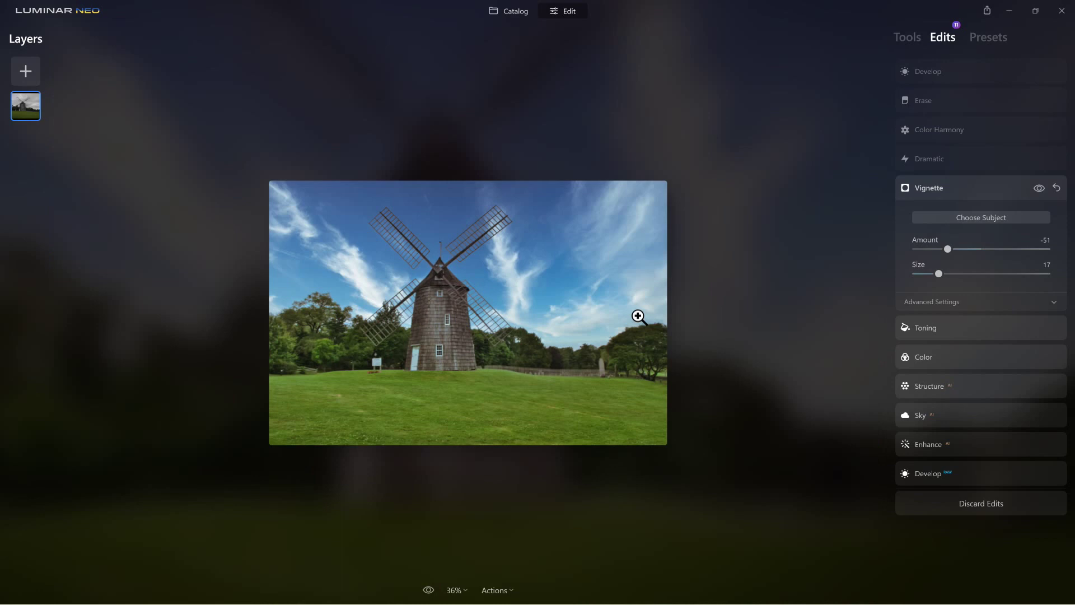
scroll(638, 317, "up", 1)
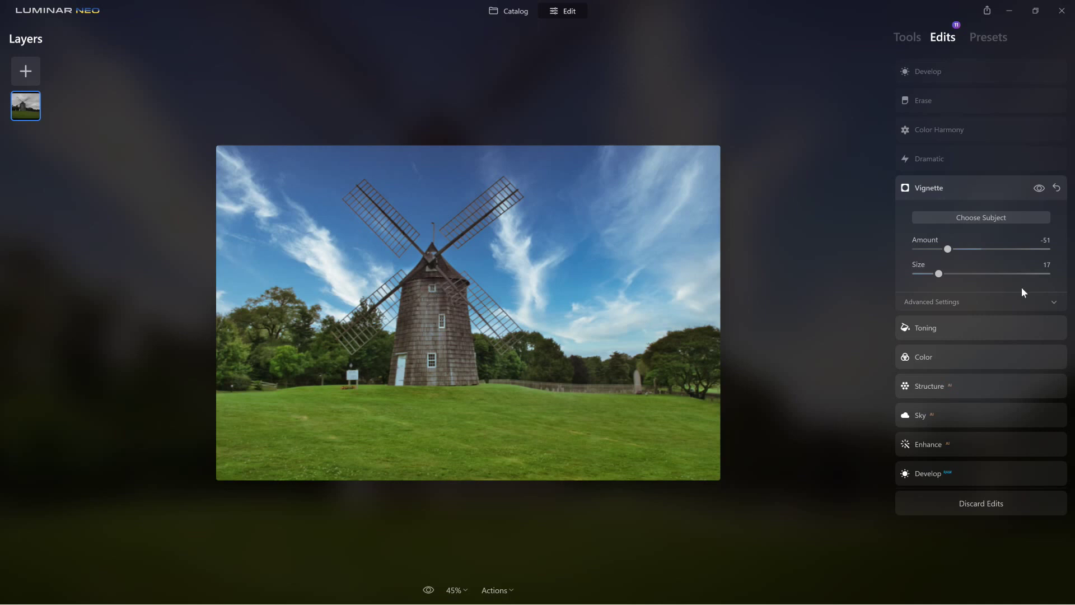
left_click(957, 303)
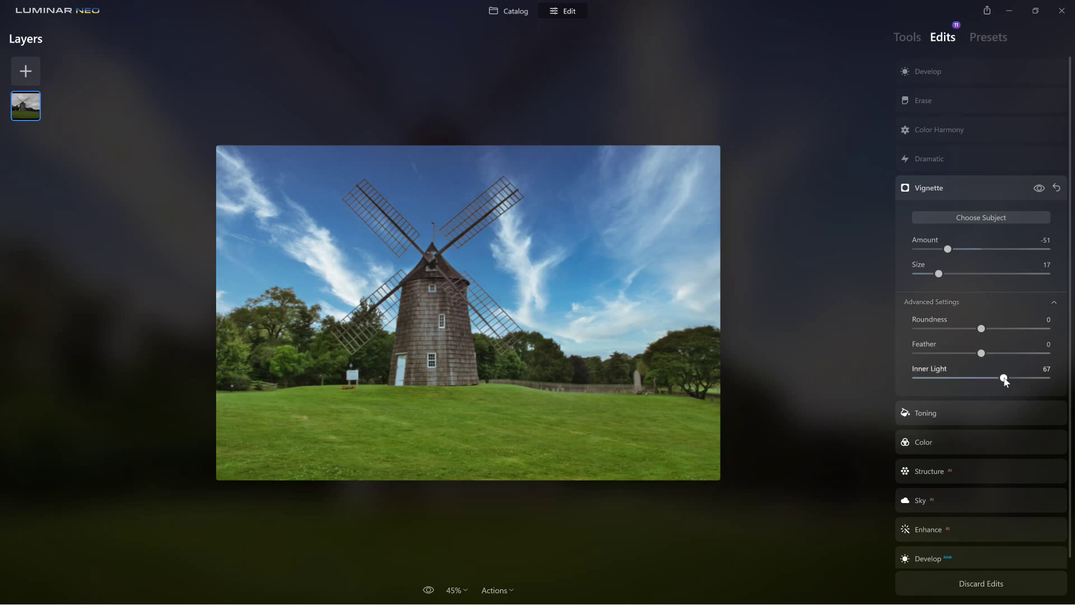
left_click(982, 217)
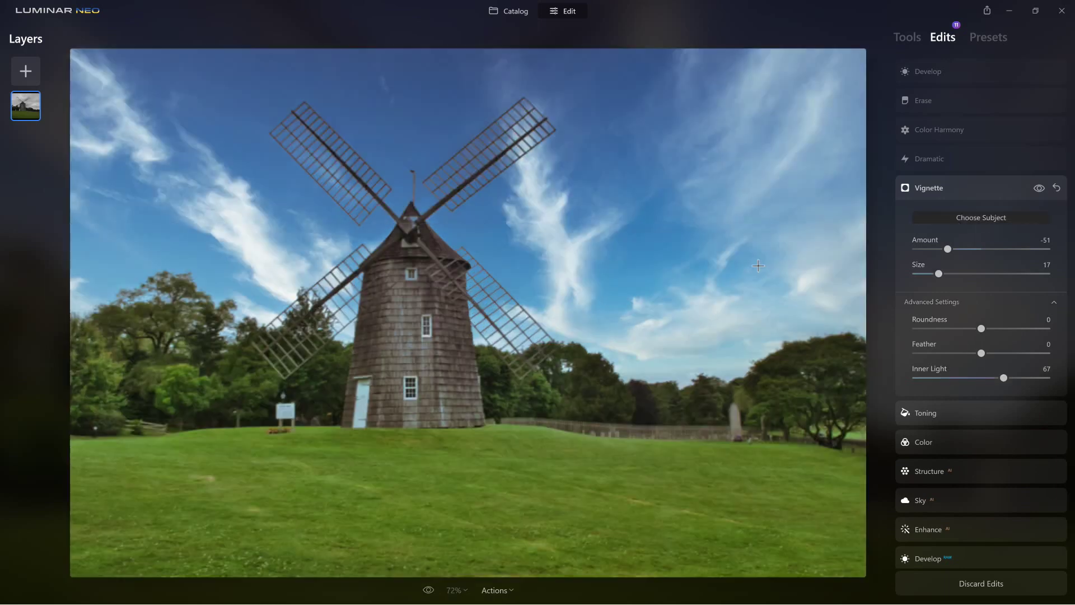
- Centre the vignette on the windmill, set Amount -43 and Inner Light 30, comparing on/off
left_click(417, 279)
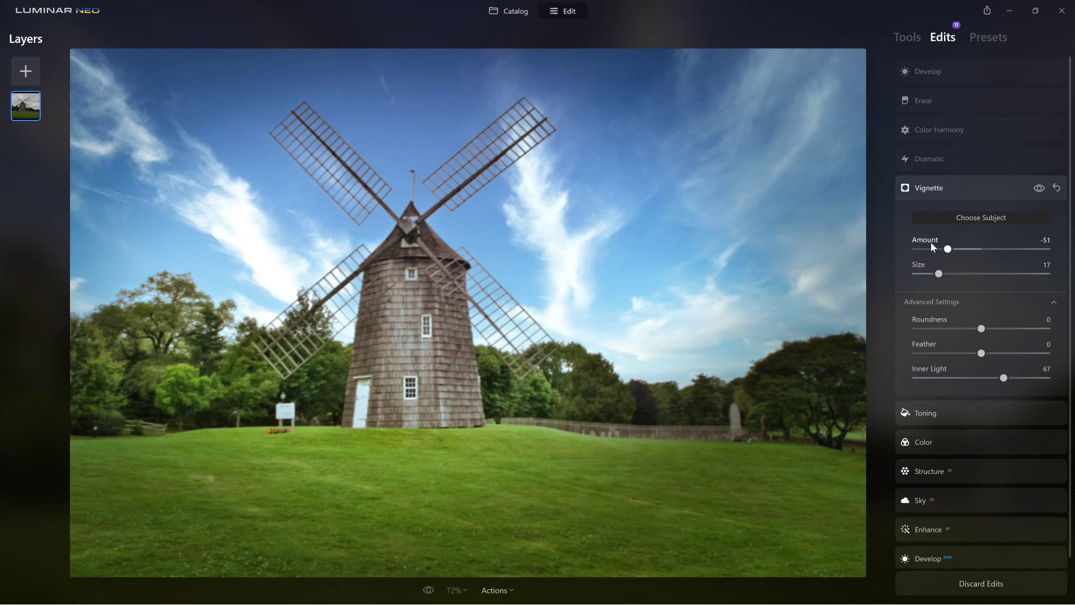
left_click_drag(948, 252, 953, 252)
left_click_drag(999, 379, 957, 378)
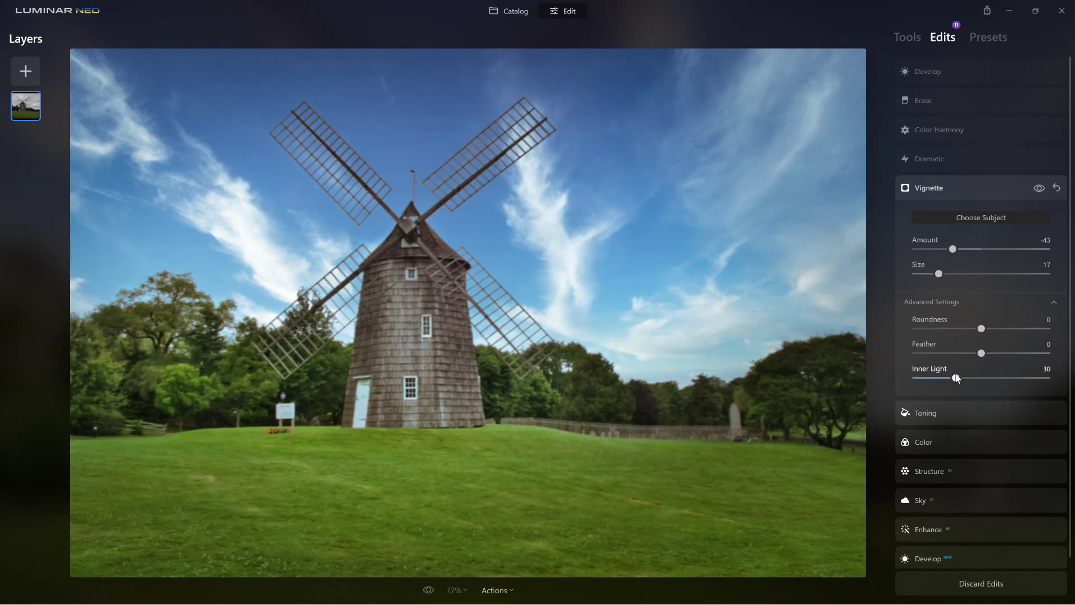
left_click(1042, 190)
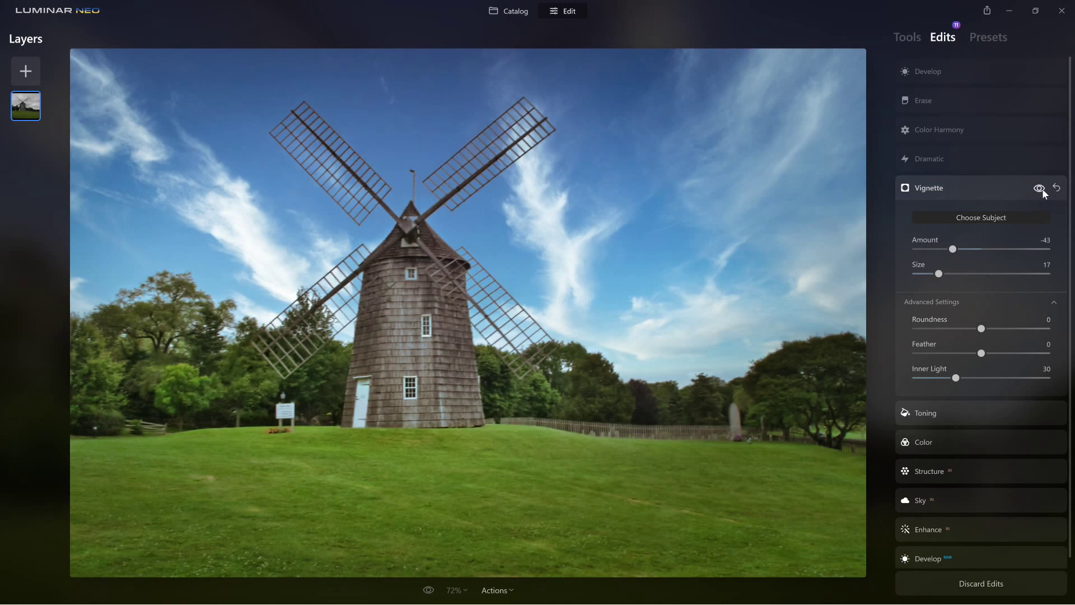
left_click(1041, 190)
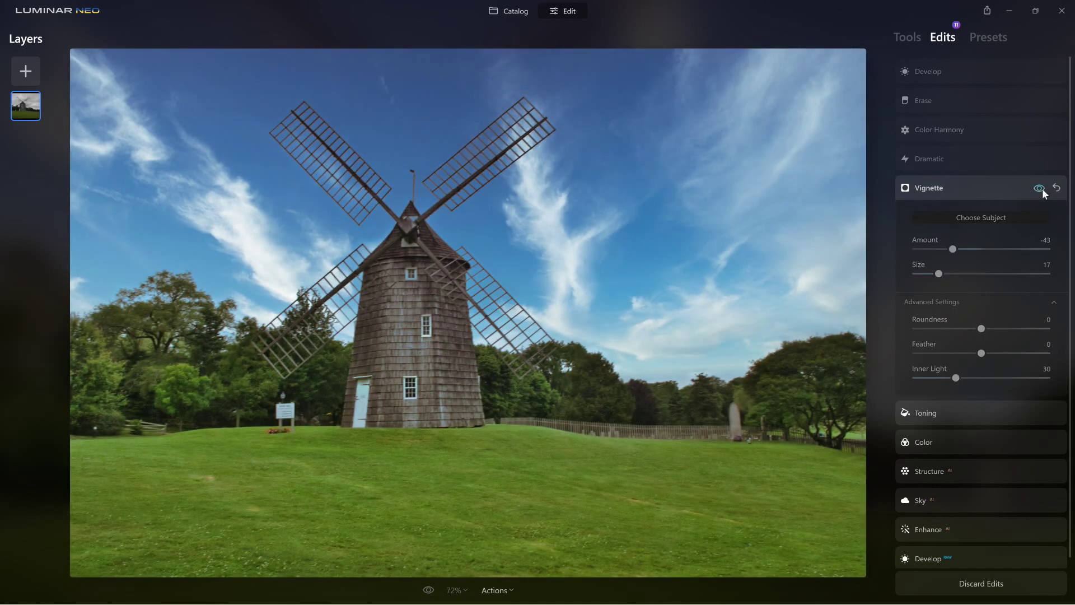
left_click(1041, 191)
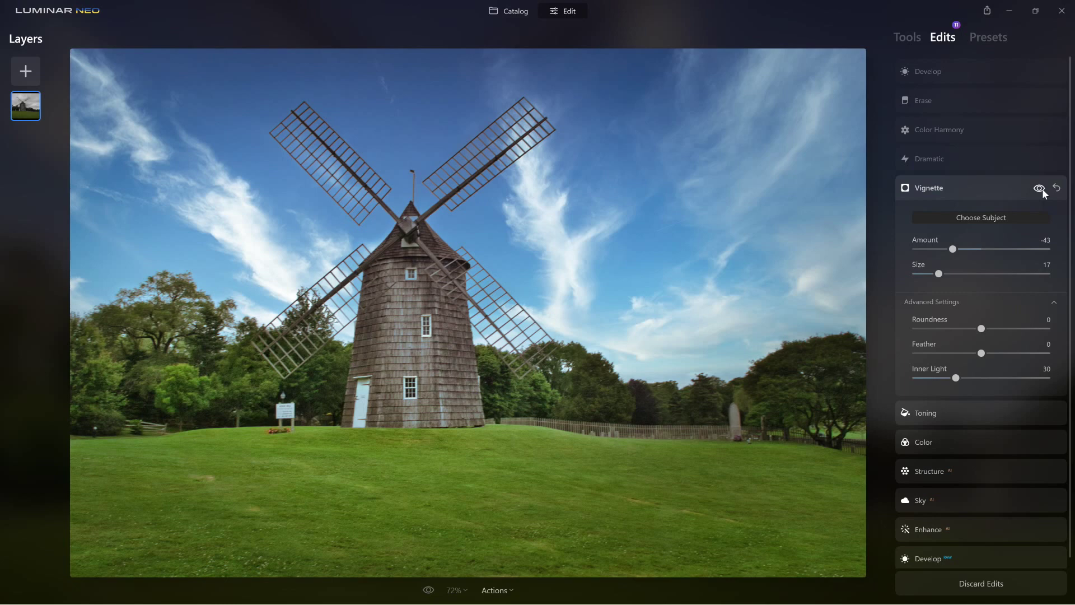
left_click(946, 188)
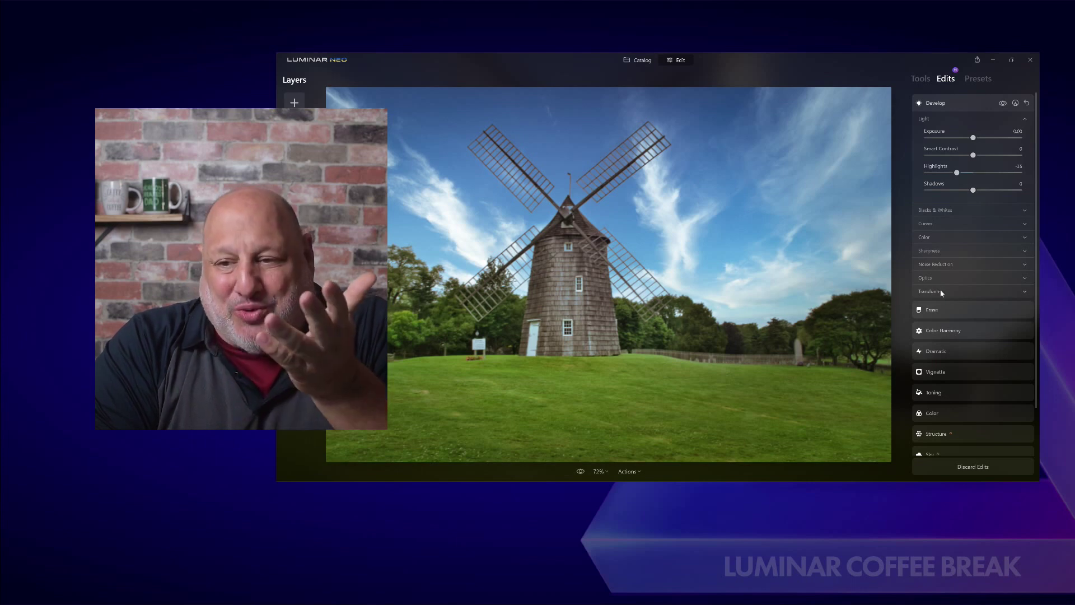
- Open the Dramatic settings and compare the effect on and off
scroll(946, 297, "down", 3)
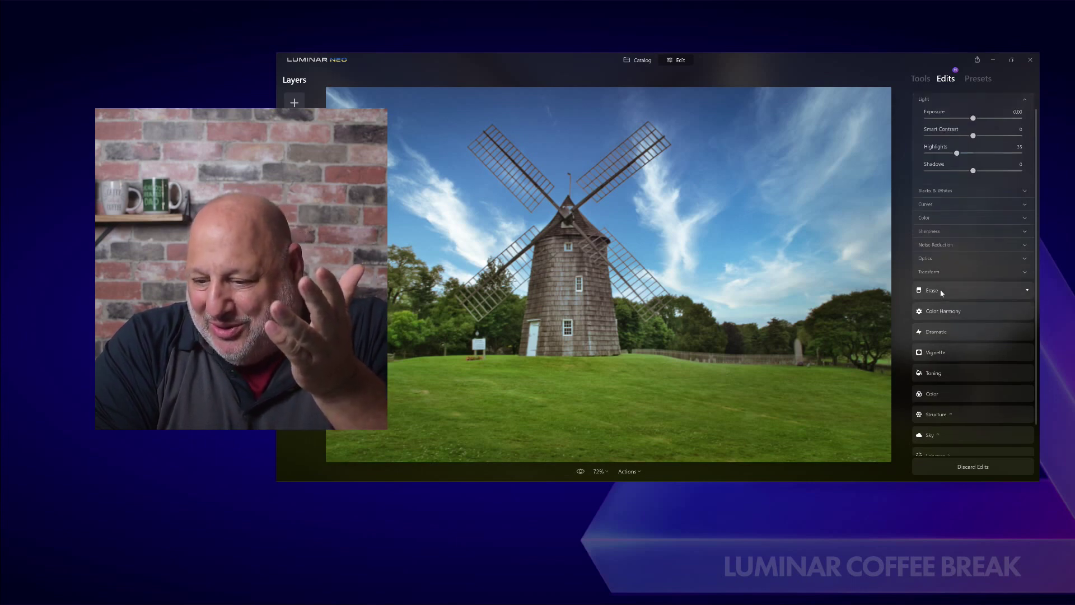
left_click(952, 304)
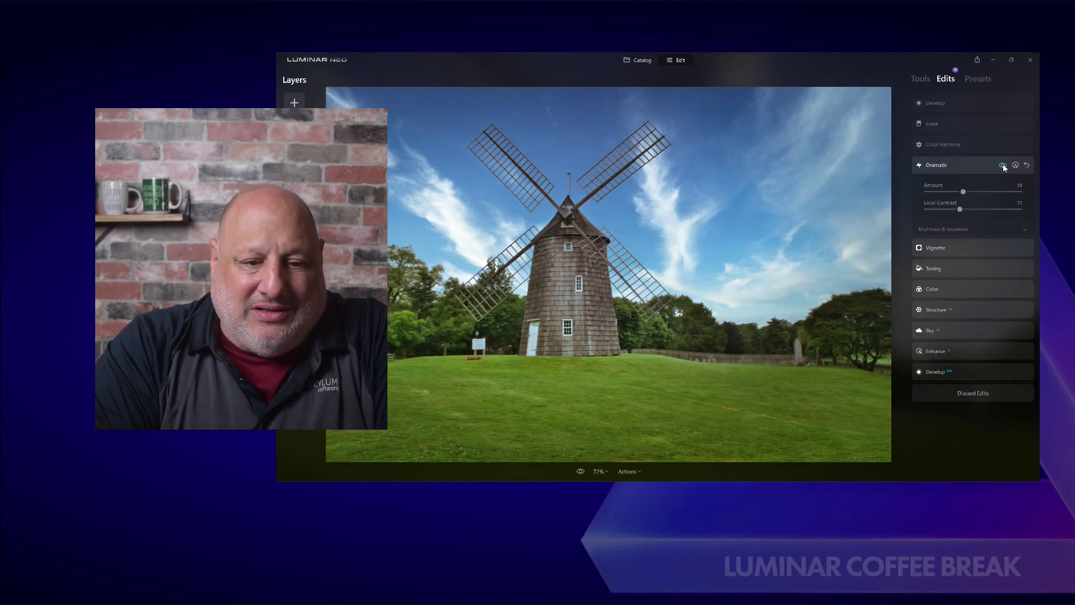
left_click(1003, 165)
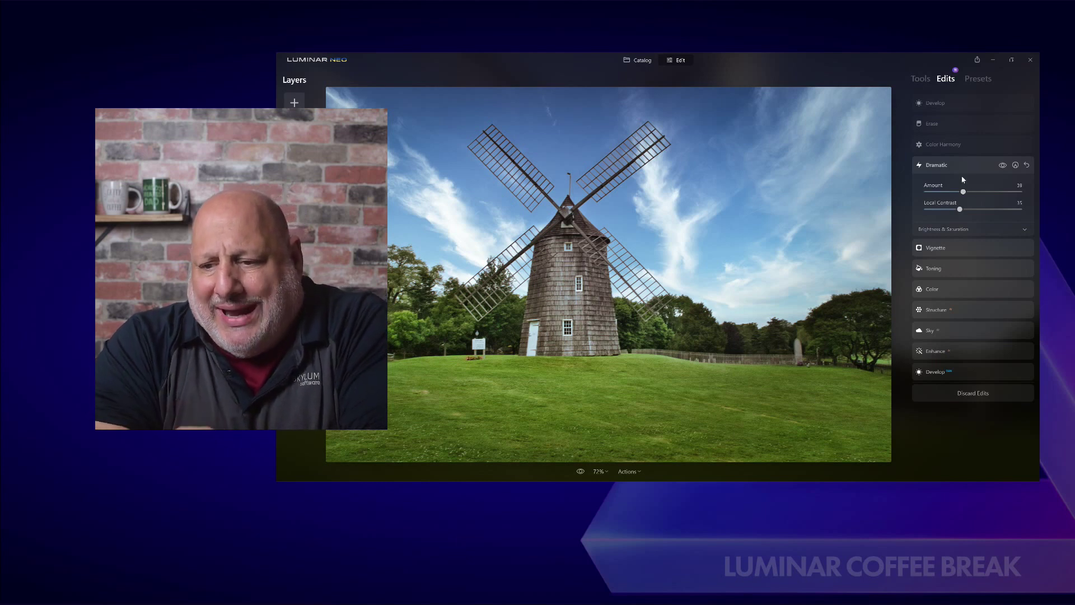
- Lower Dramatic Saturation to about 15 and Brightness from 30 to 19
left_click(919, 229)
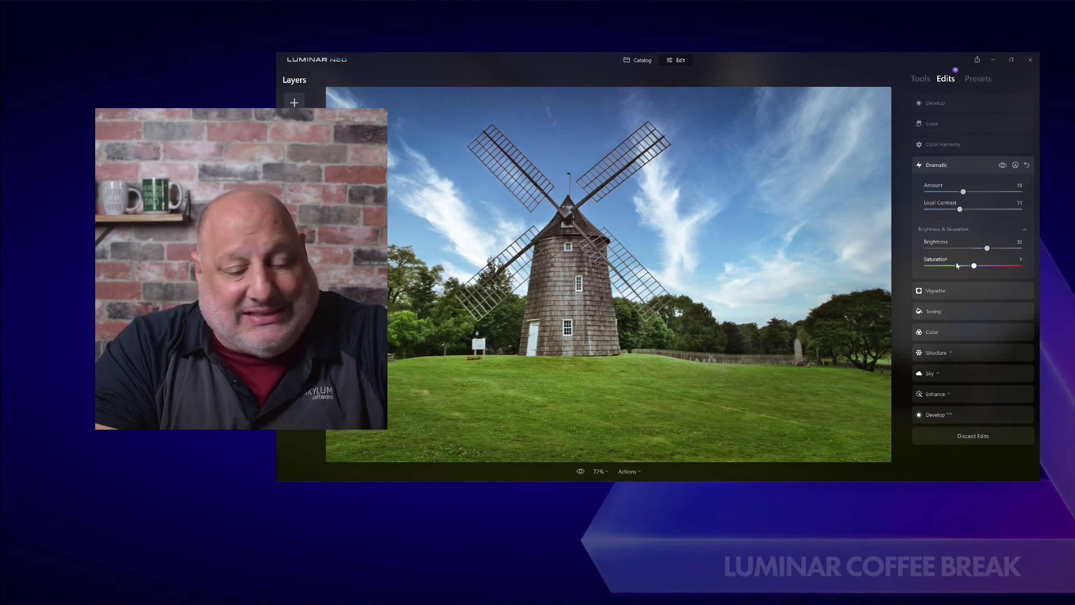
left_click_drag(974, 268, 957, 270)
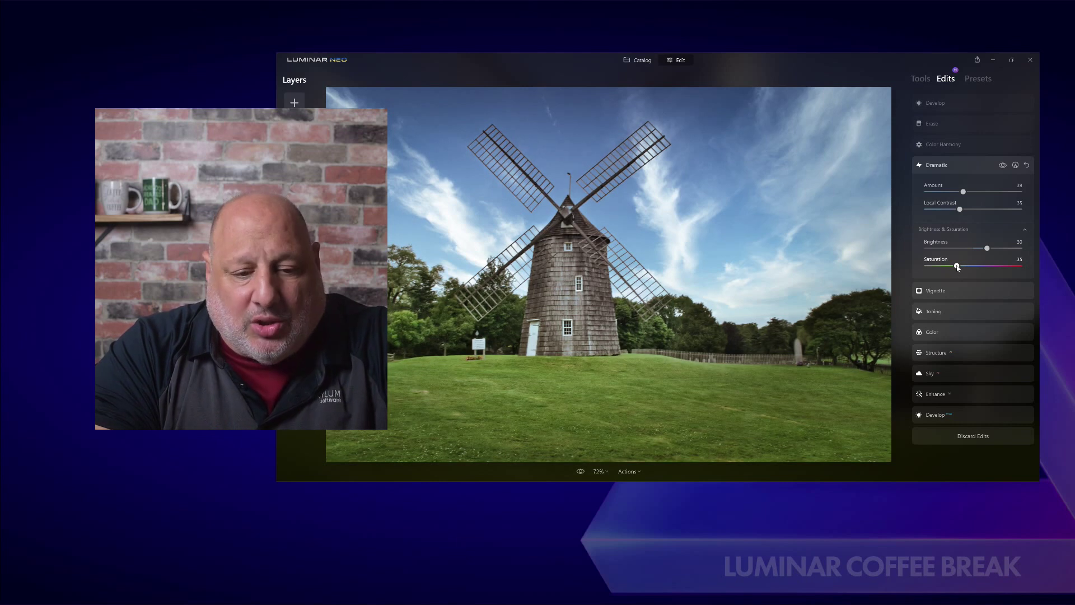
left_click_drag(957, 267, 966, 268)
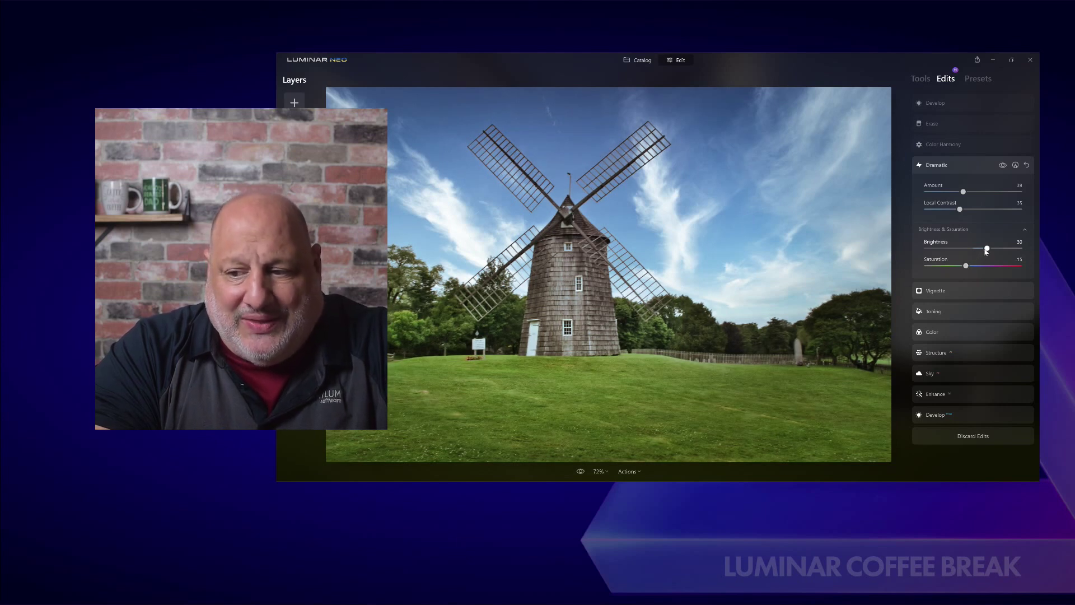
mouse_move(987, 251)
left_mouse_down()
mouse_move(978, 253)
mouse_move(997, 250)
mouse_move(971, 251)
mouse_move(982, 252)
left_mouse_up()
left_click(962, 251)
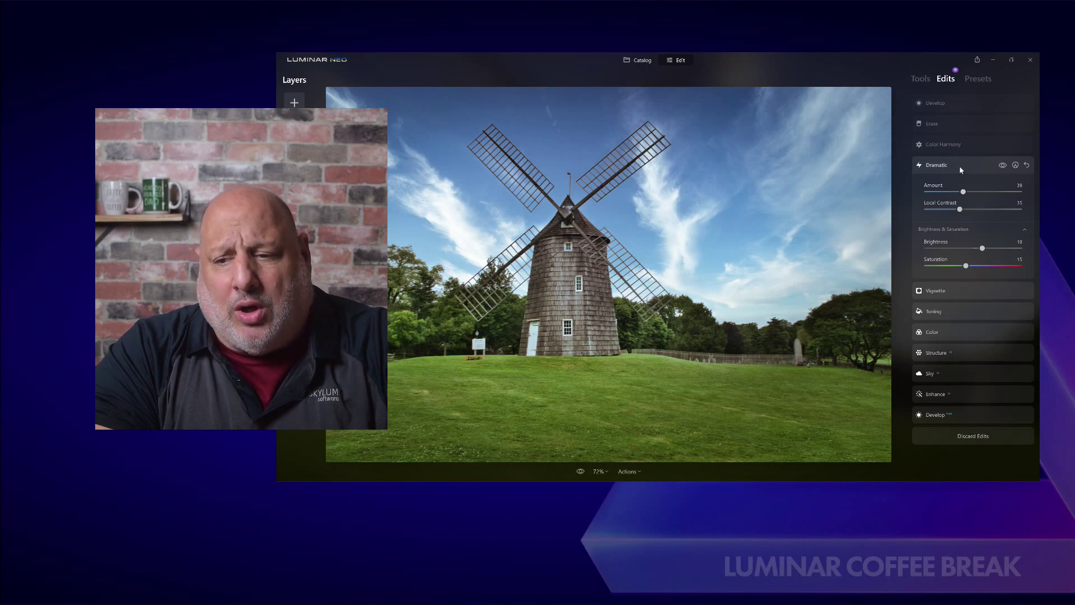
left_click(935, 103)
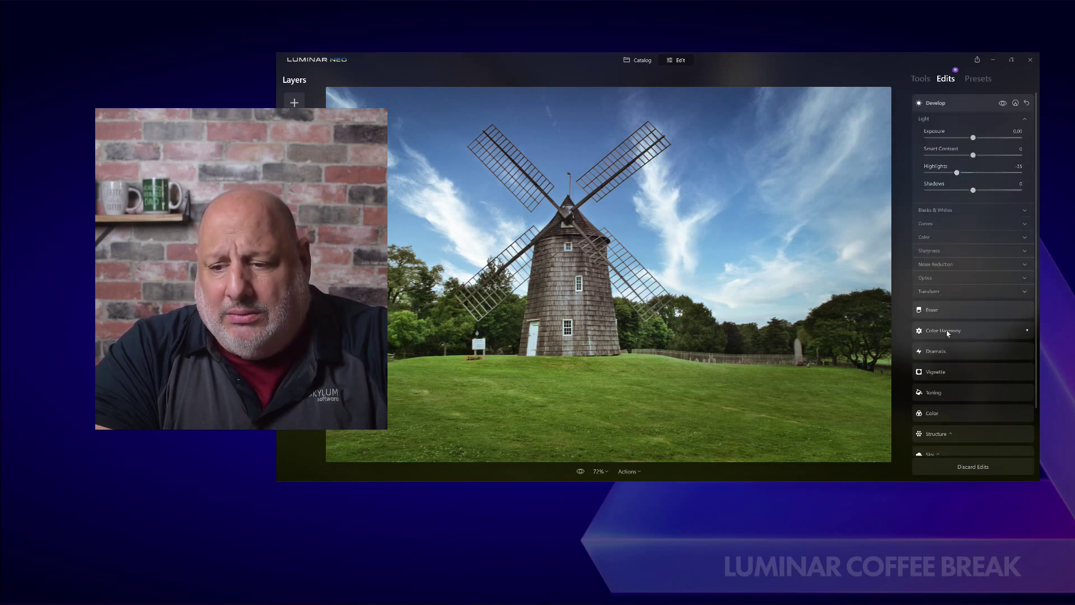
- Re-enable Color Harmony with Brilliance at 8 and Warmth at -17, comparing it off and on
left_click(962, 331)
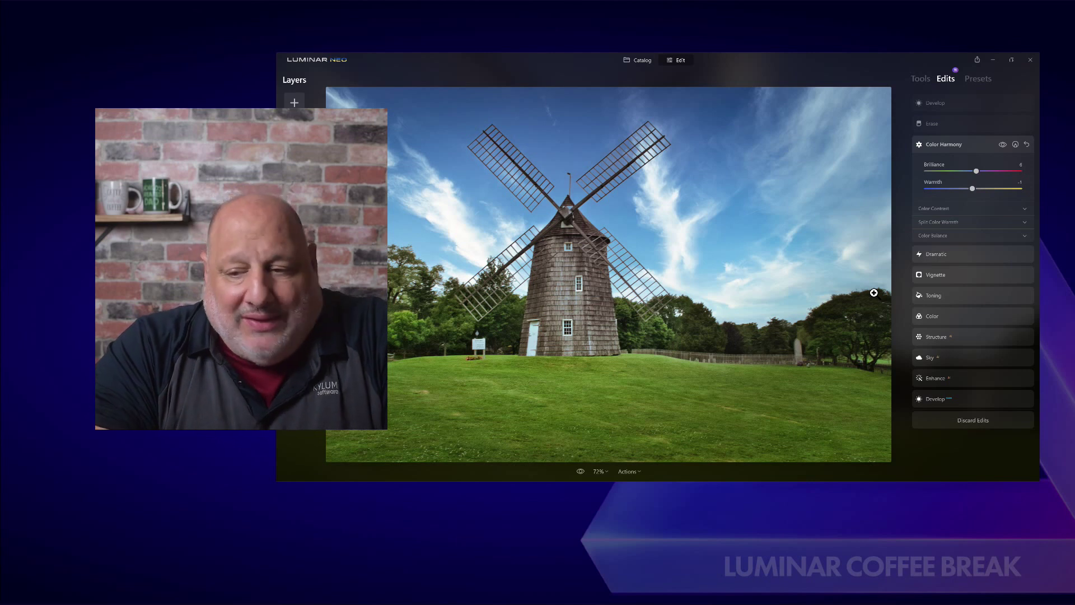
left_click(1002, 145)
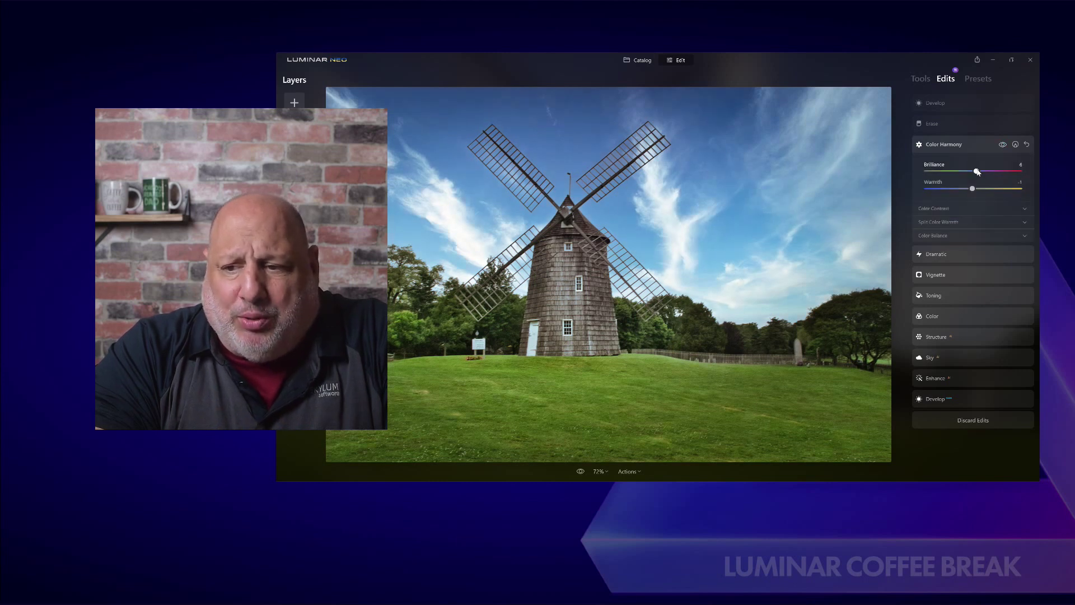
left_click_drag(977, 172, 986, 174)
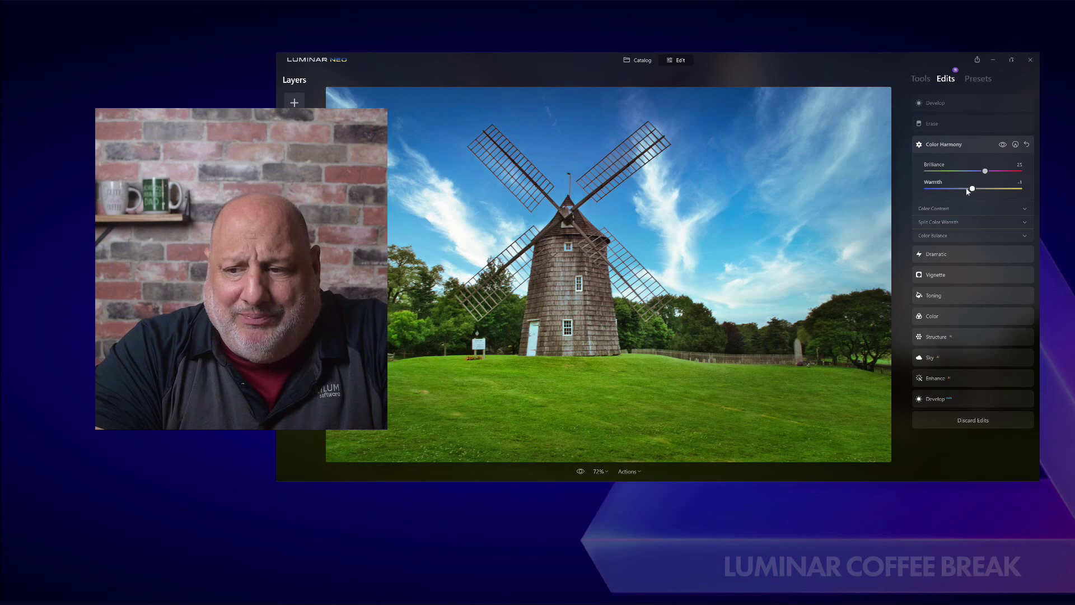
mouse_move(968, 191)
left_mouse_down()
mouse_move(913, 186)
mouse_move(976, 190)
mouse_move(980, 175)
left_mouse_up()
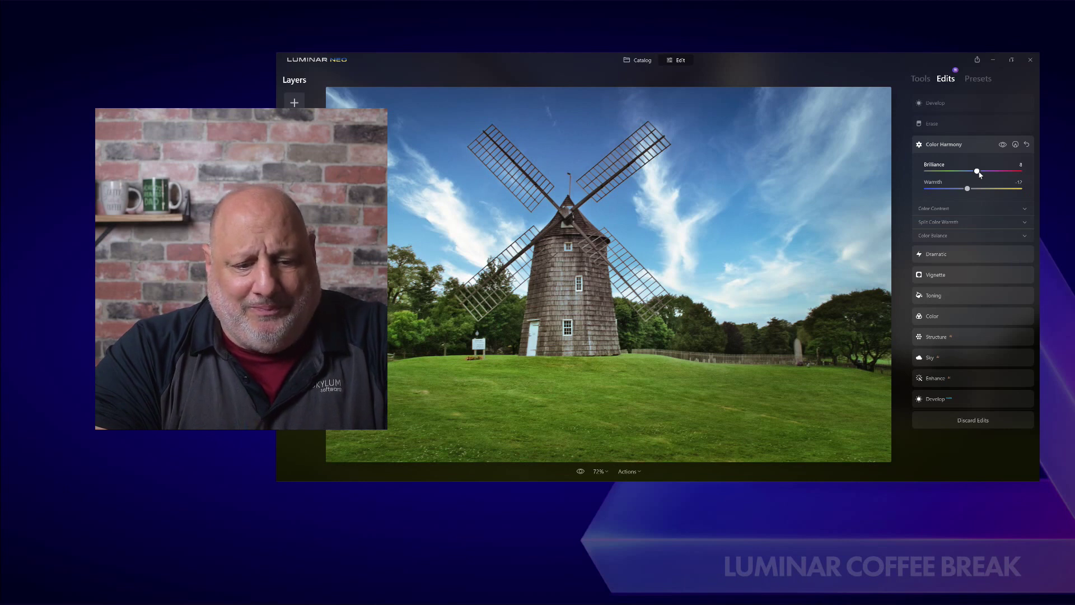
left_click(1002, 146)
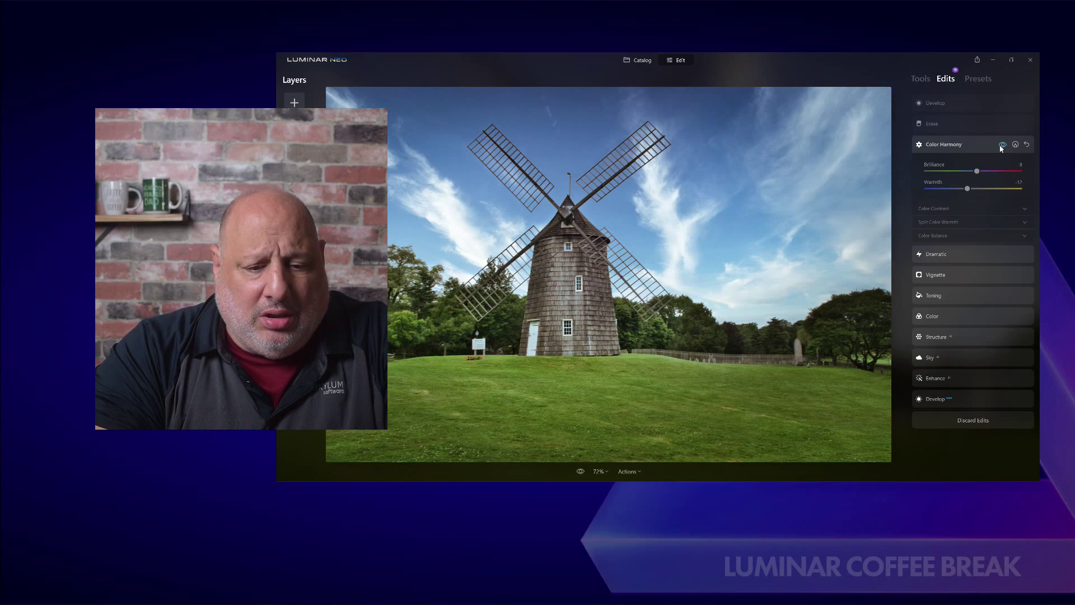
left_click(1002, 146)
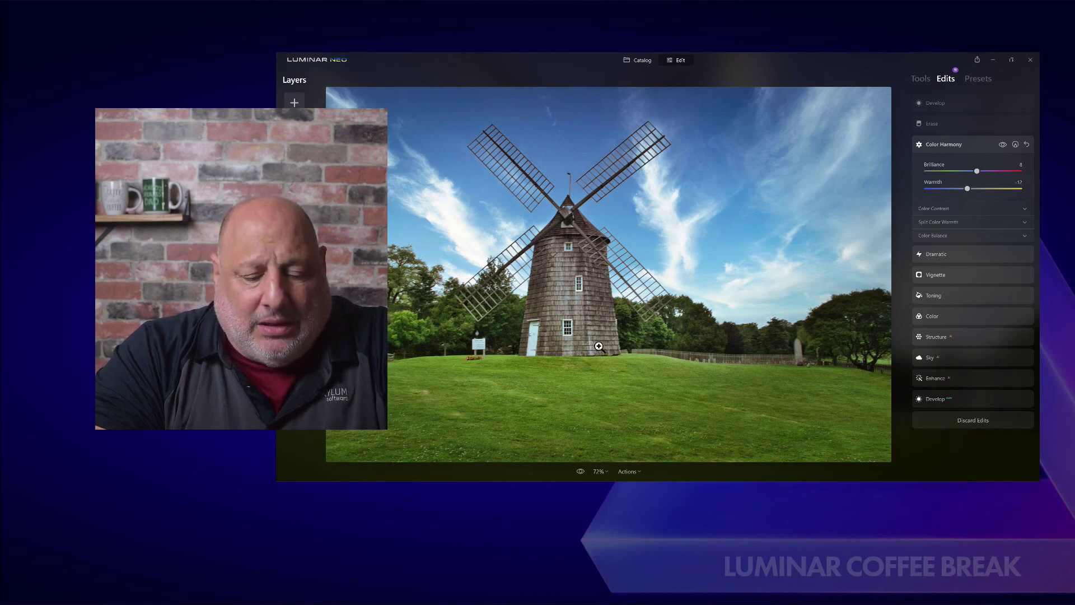
- Toggle the Erase edit off and back on to confirm the sign before the windmill stays removed
left_click(946, 129)
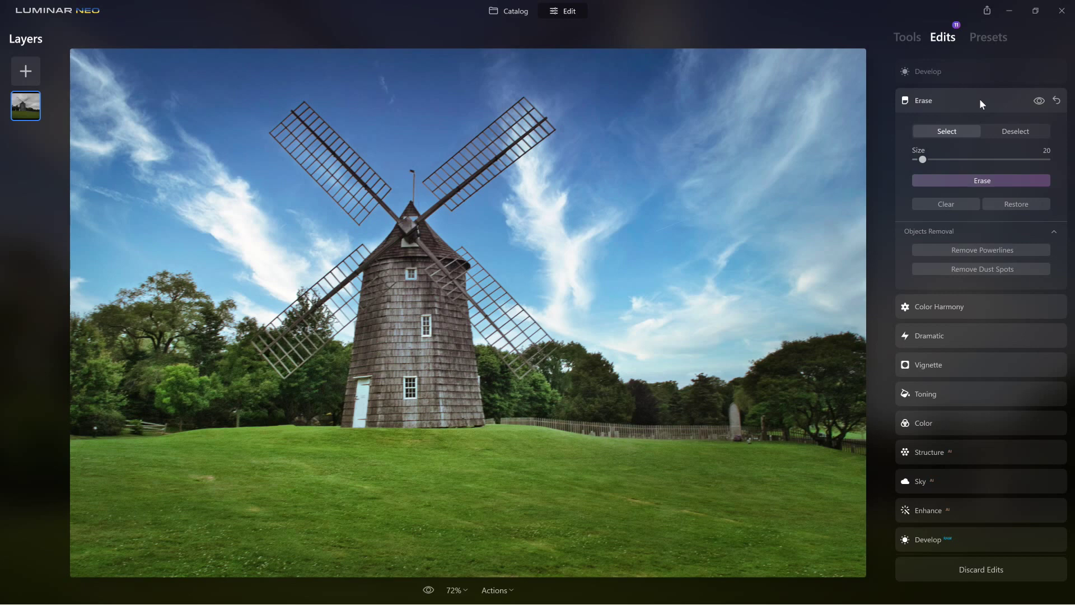
left_click(1035, 102)
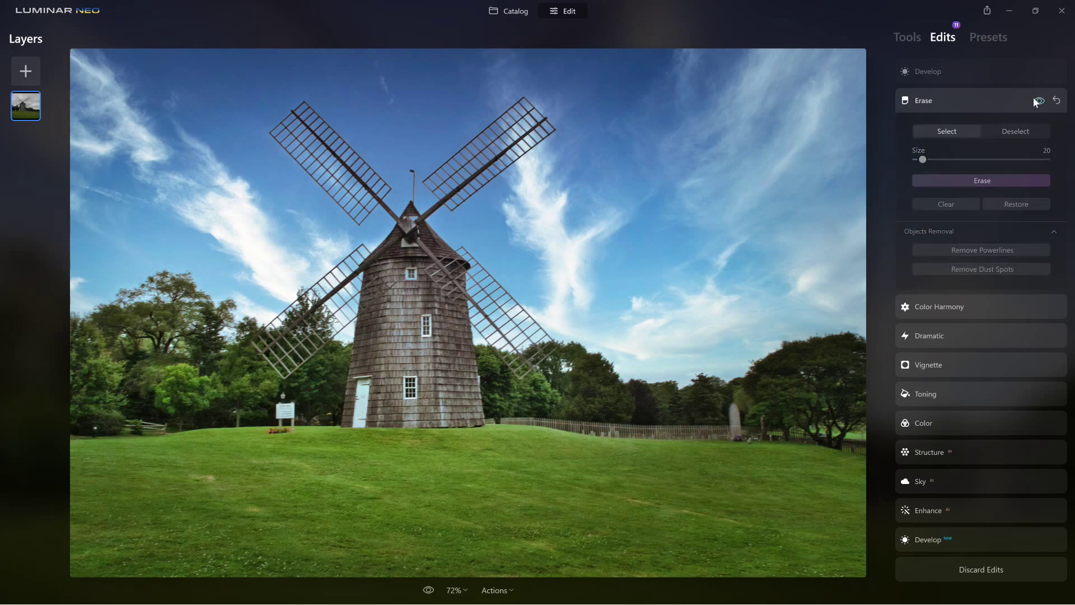
left_click(1034, 100)
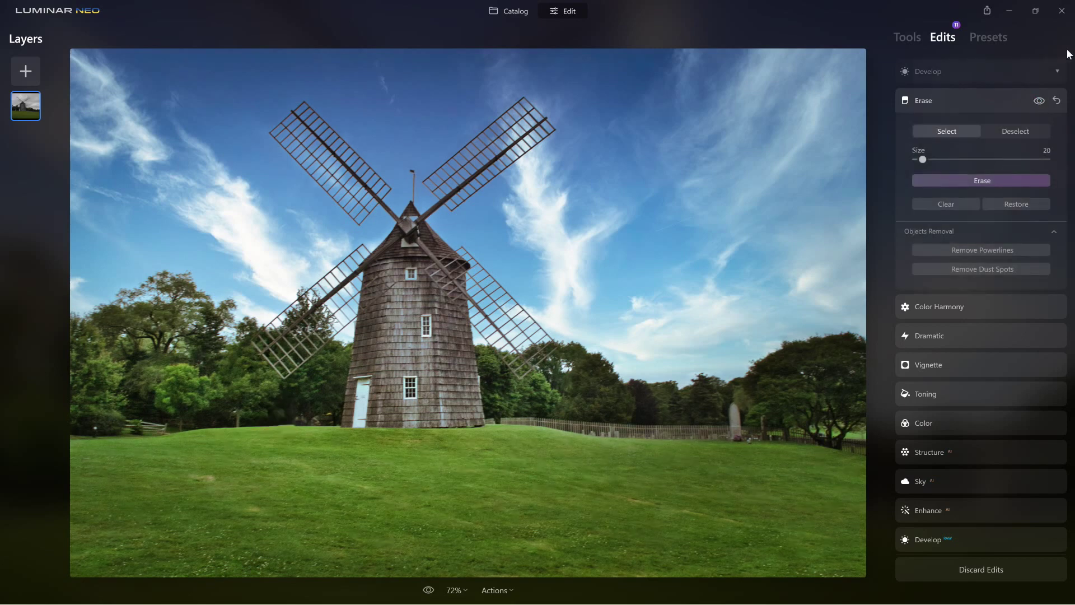
left_click(981, 96)
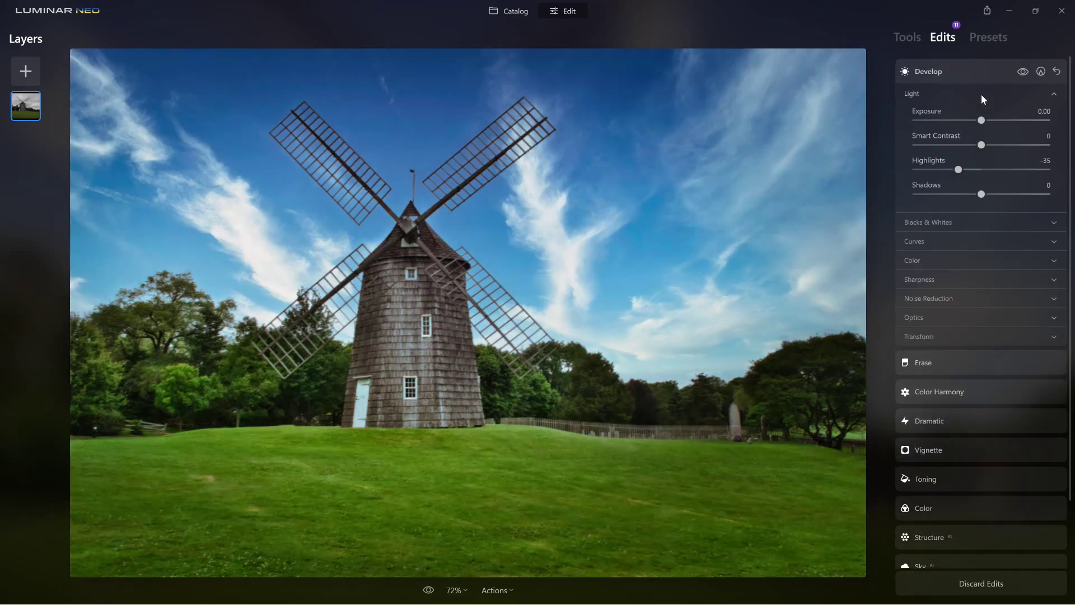
left_click(965, 75)
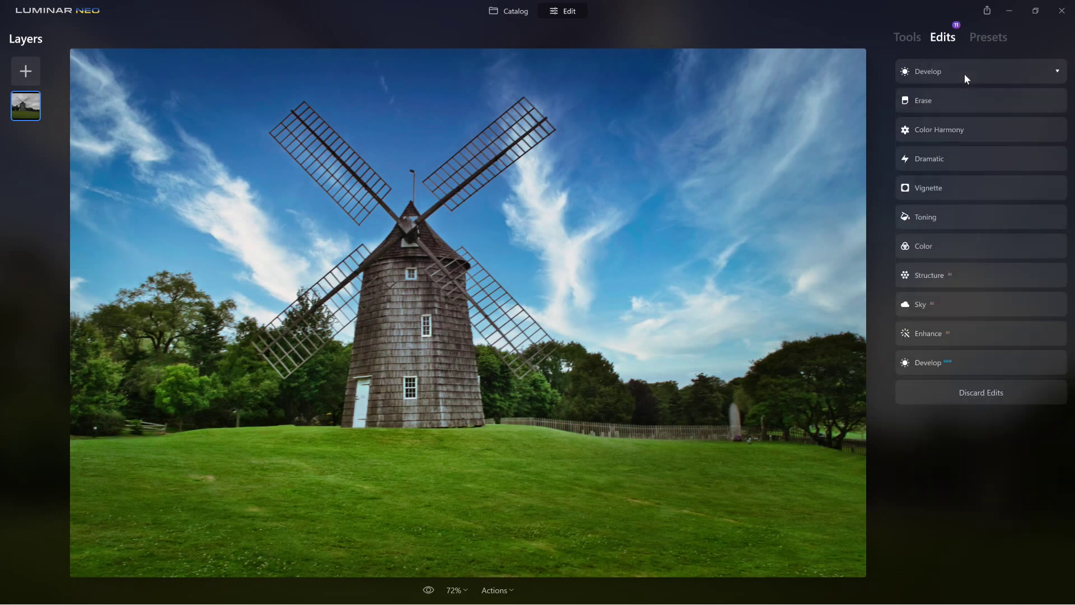
- In Develop, drop Highlights to -44 and set Color Saturation to -21 and Vibrance to 23
left_click(964, 72)
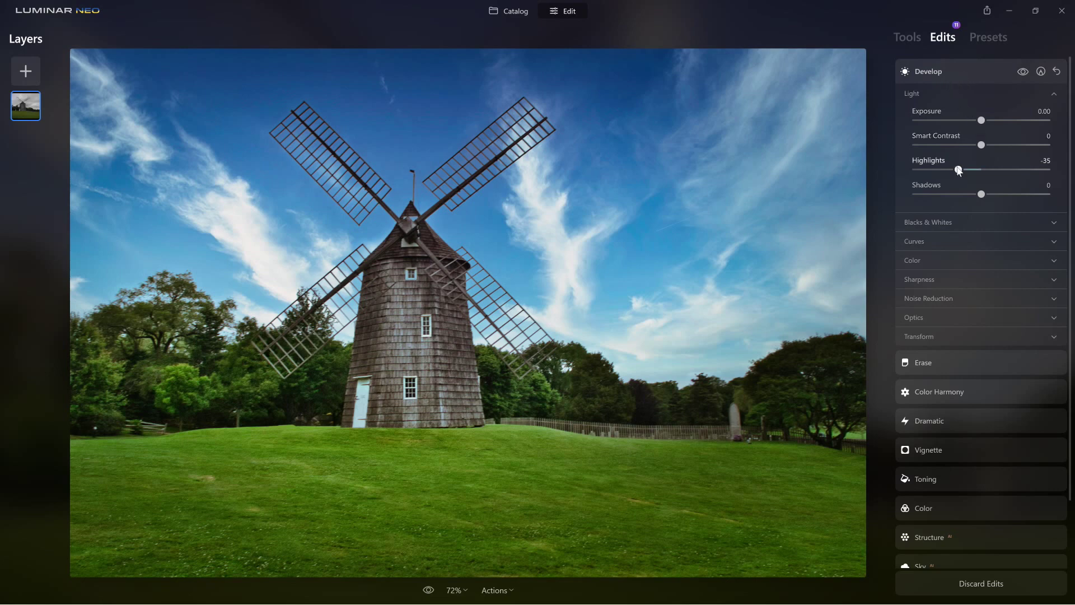
left_click_drag(959, 171, 952, 172)
left_click(939, 260)
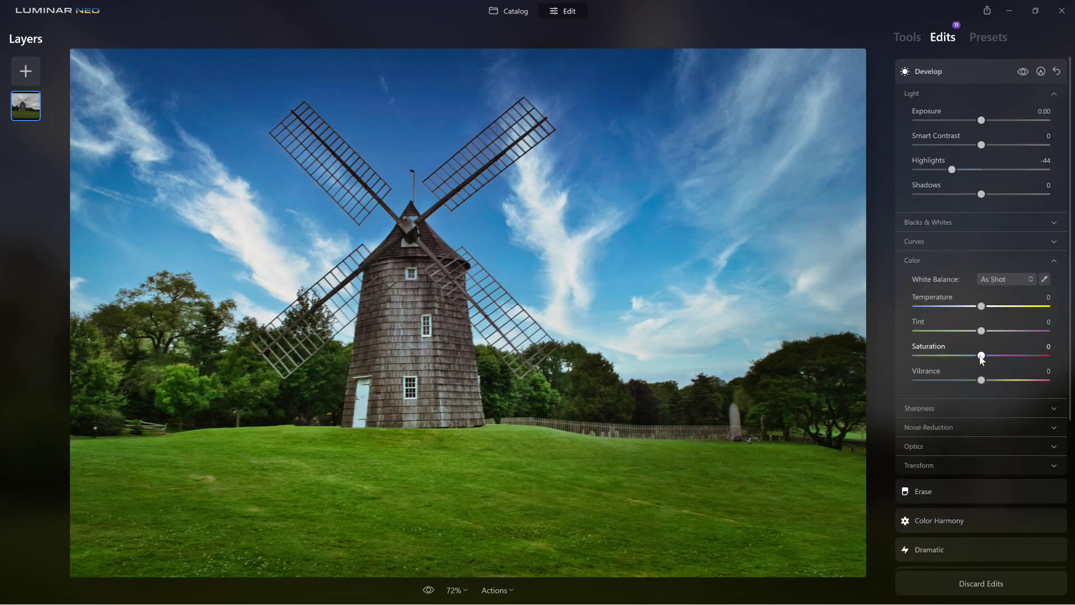
mouse_move(981, 359)
left_mouse_down()
mouse_move(926, 359)
mouse_move(974, 356)
left_mouse_up()
mouse_move(974, 356)
left_mouse_down()
mouse_move(998, 383)
mouse_move(973, 360)
left_mouse_up()
left_click_drag(972, 359, 972, 359)
scroll(971, 359, "down", 3)
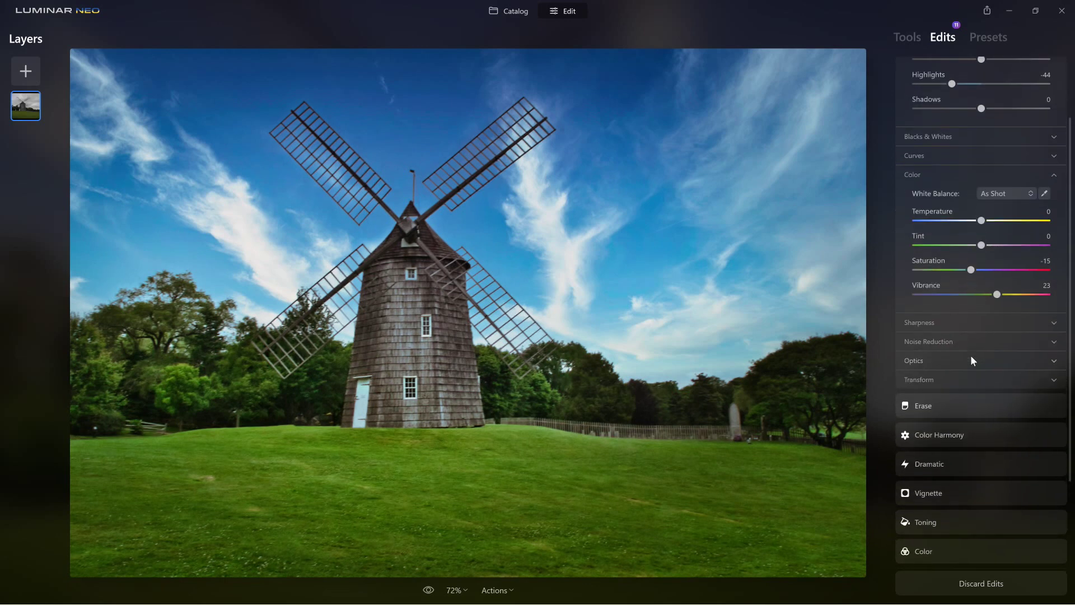
scroll(972, 359, "up", 3)
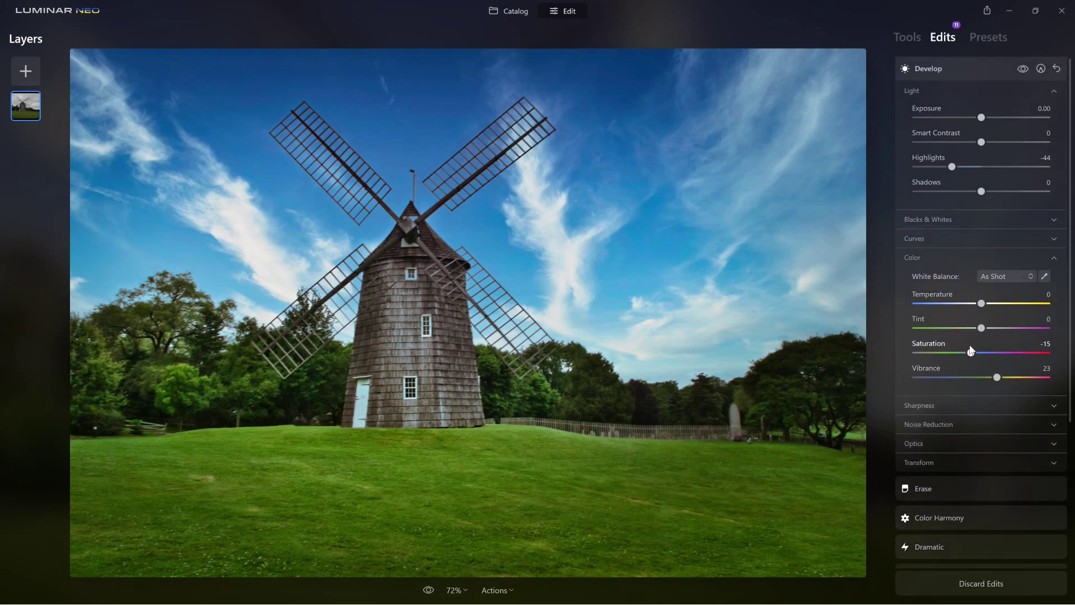
left_click_drag(971, 355, 969, 356)
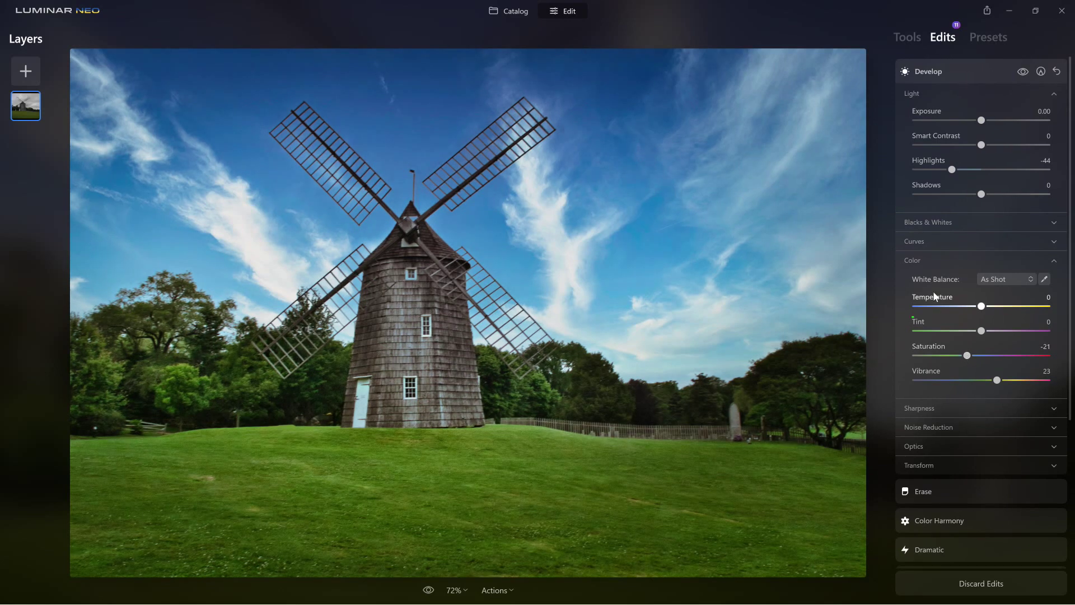
- Open the Color tool's HSL controls and reset the Orange hue back to 0
left_click(925, 260)
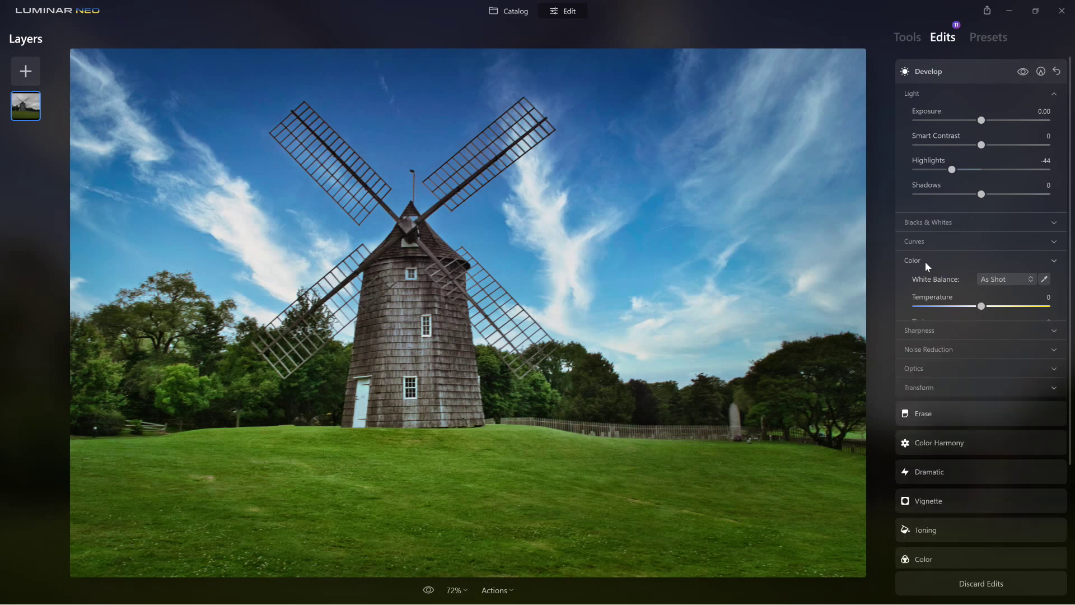
left_click(908, 38)
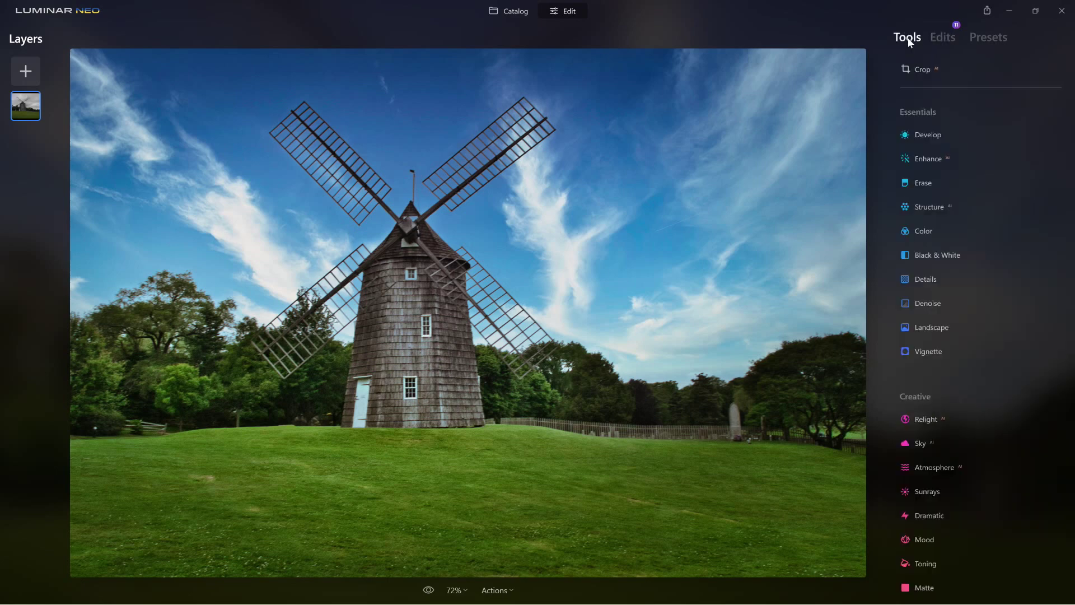
left_click(921, 232)
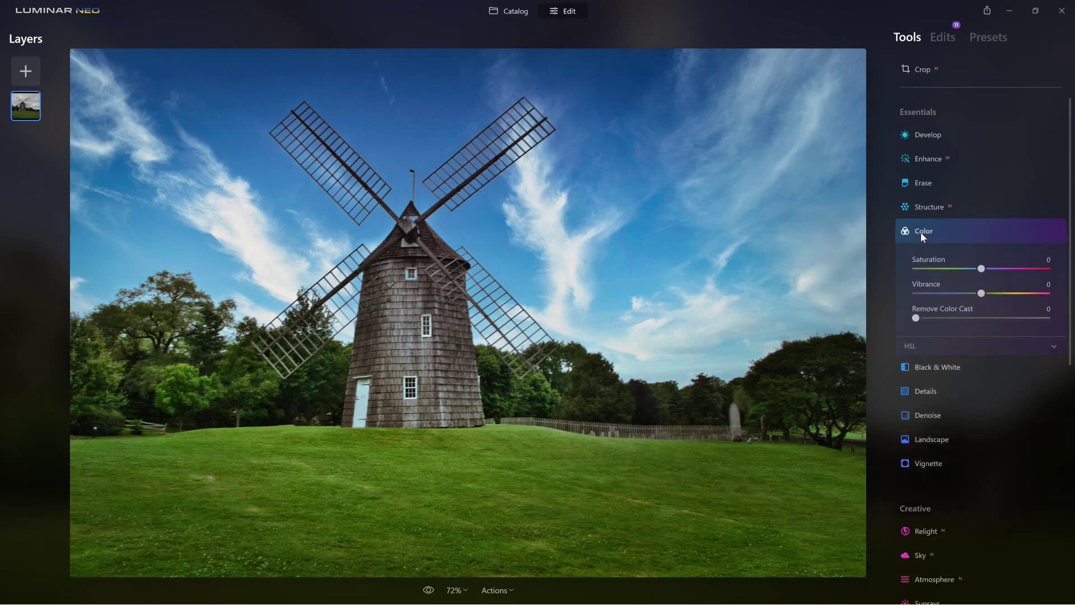
left_click(914, 345)
scroll(916, 339, "down", 3)
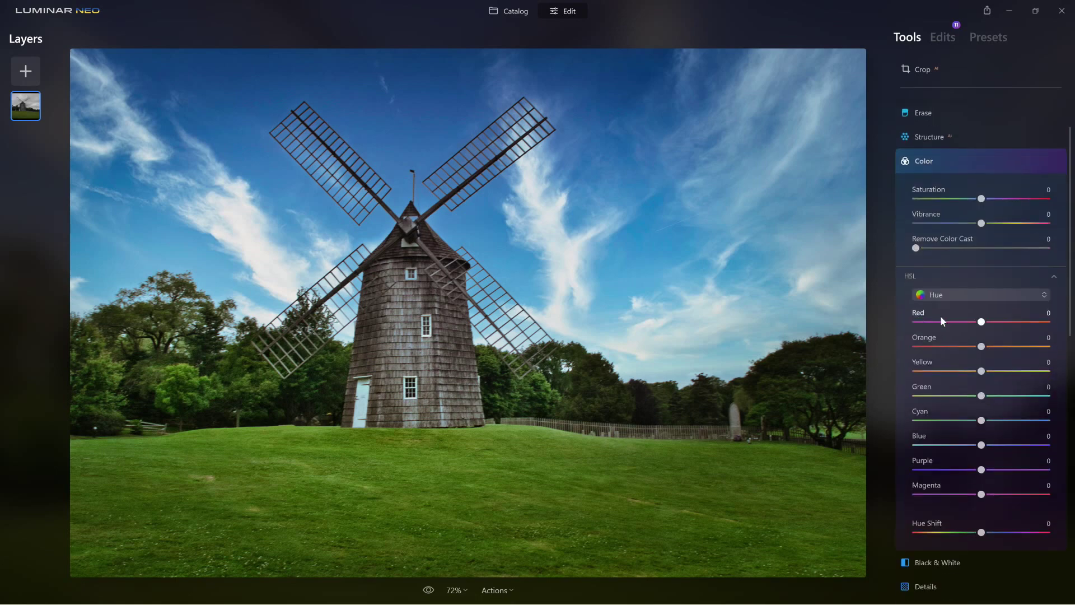
scroll(952, 302, "down", 3)
left_click(963, 270)
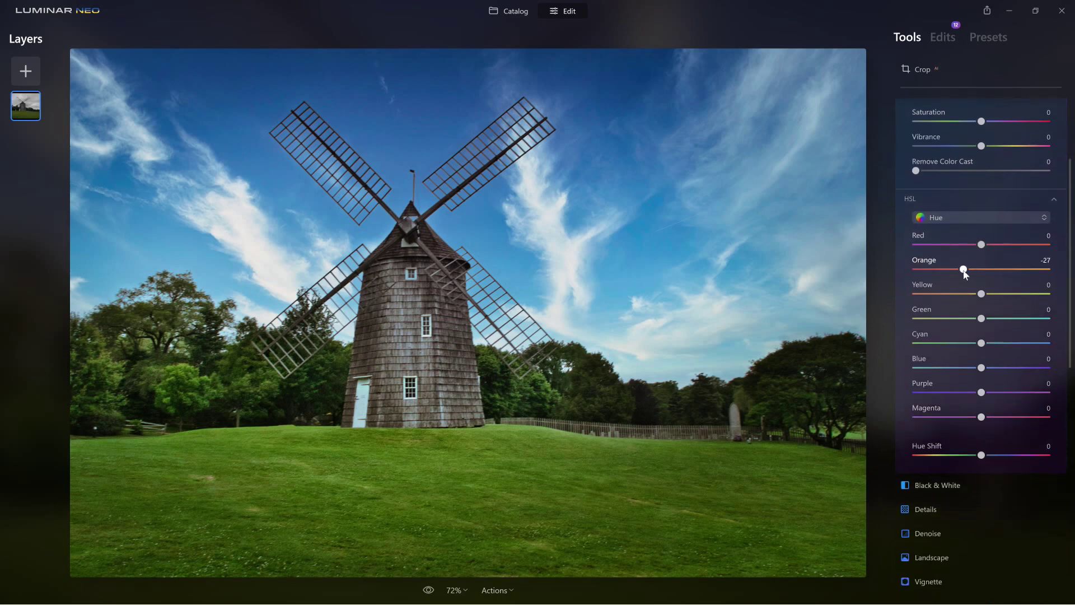
scroll(924, 126, "down", 1)
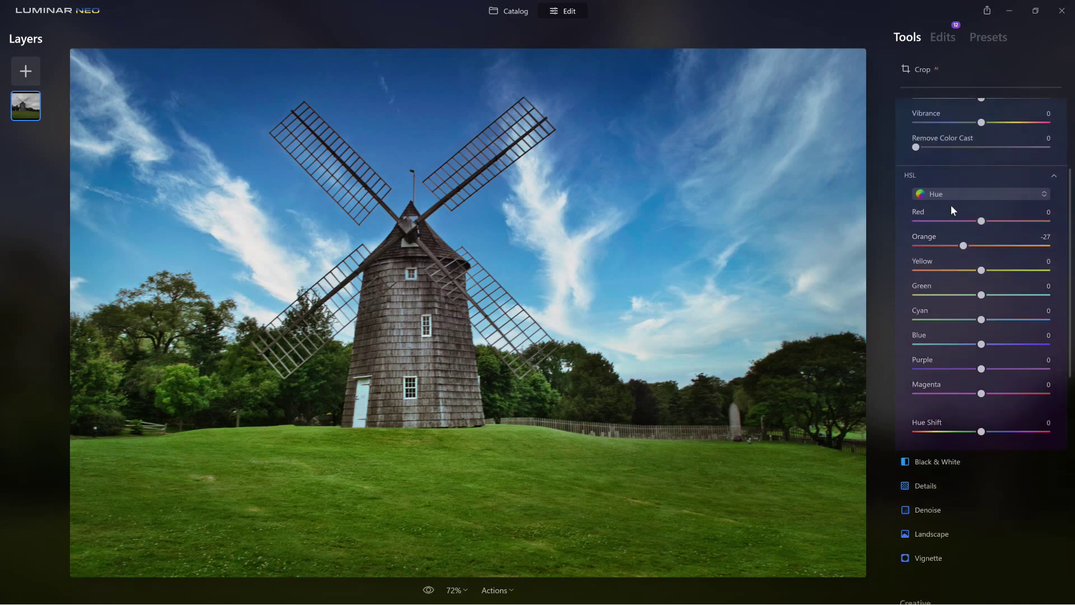
double_click(961, 246)
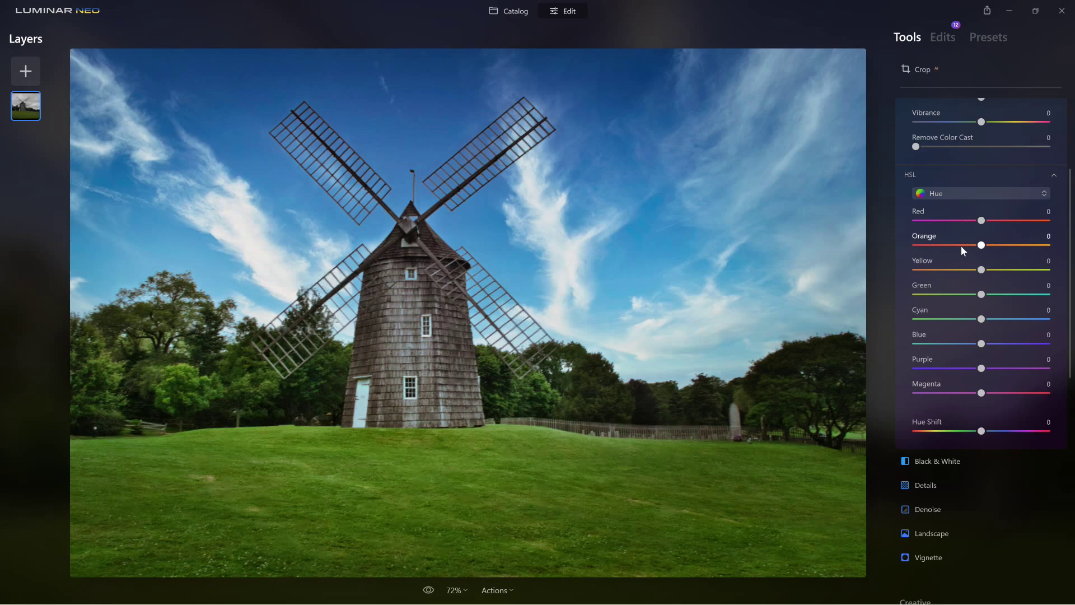
- Switch HSL to Saturation mode and lower Green saturation to -22
left_click(957, 194)
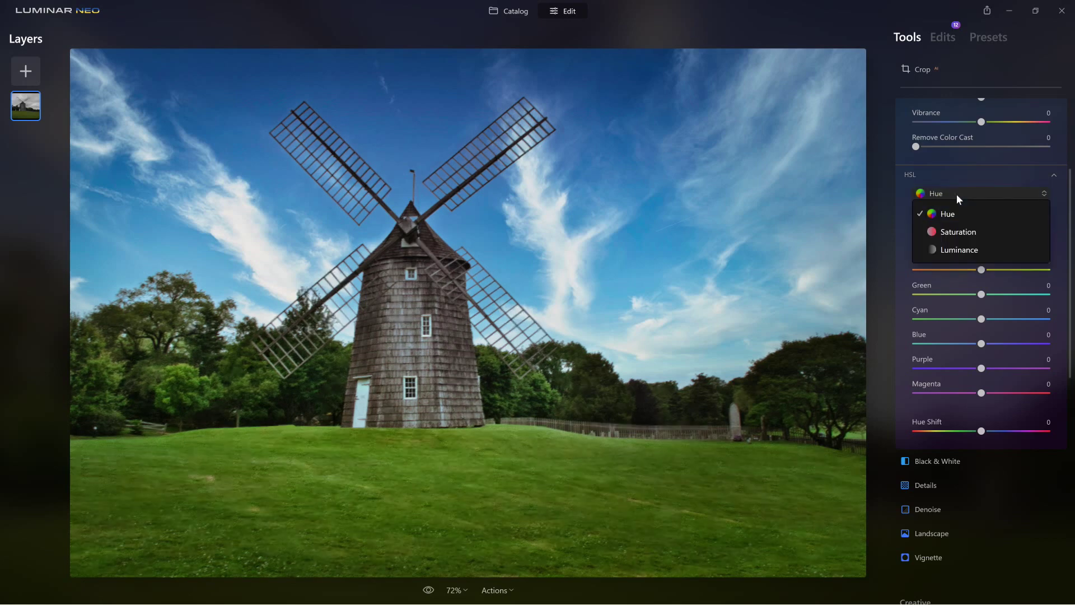
left_click(950, 236)
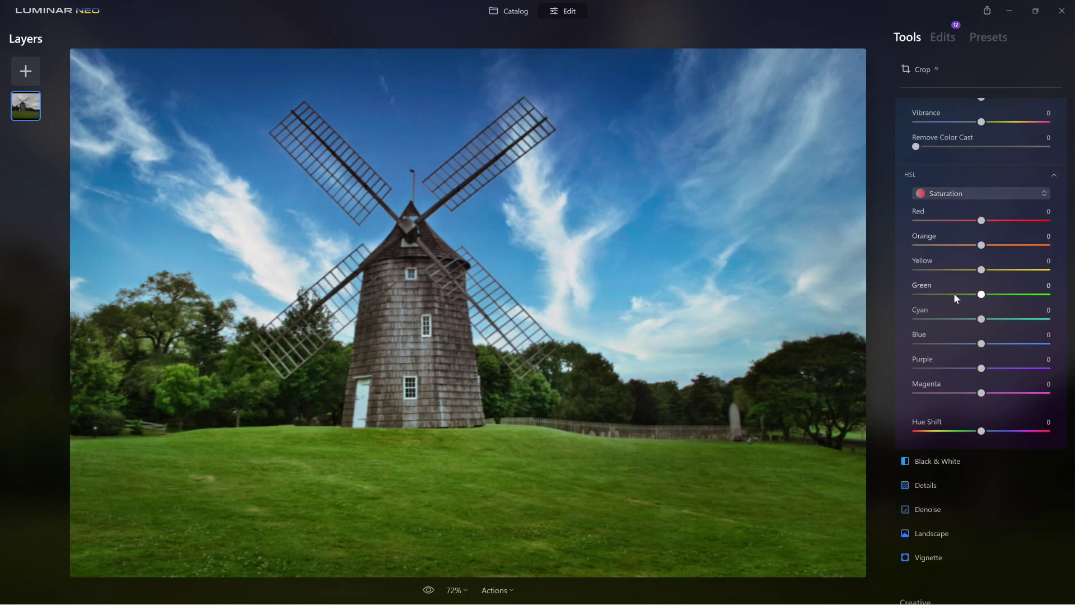
mouse_move(981, 294)
left_mouse_down()
mouse_move(909, 292)
mouse_move(1047, 294)
mouse_move(914, 295)
mouse_move(963, 304)
left_mouse_up()
left_click_drag(966, 301, 966, 301)
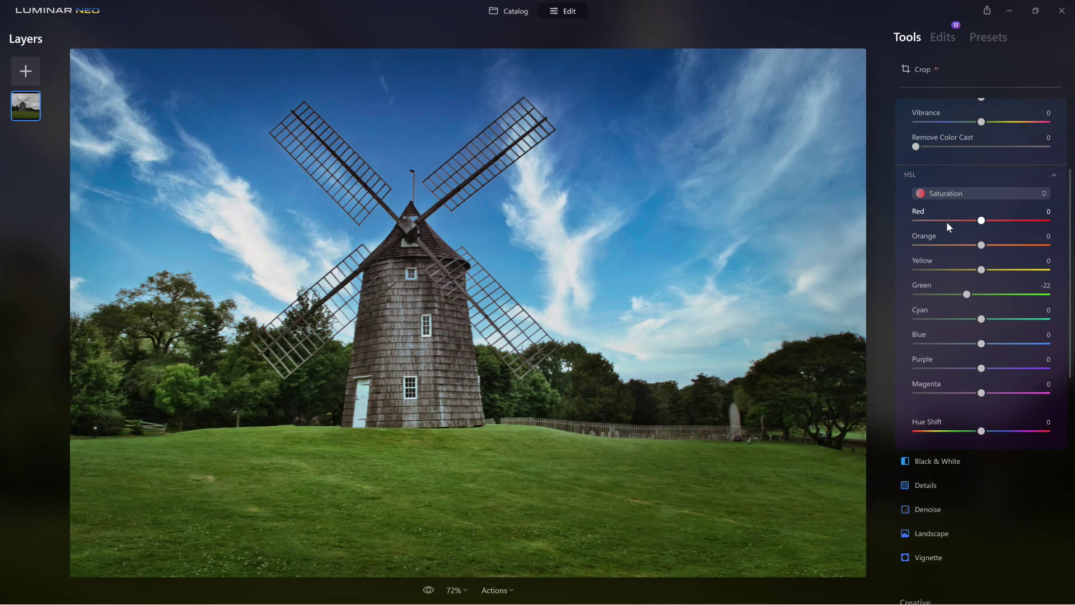
scroll(946, 221, "up", 3)
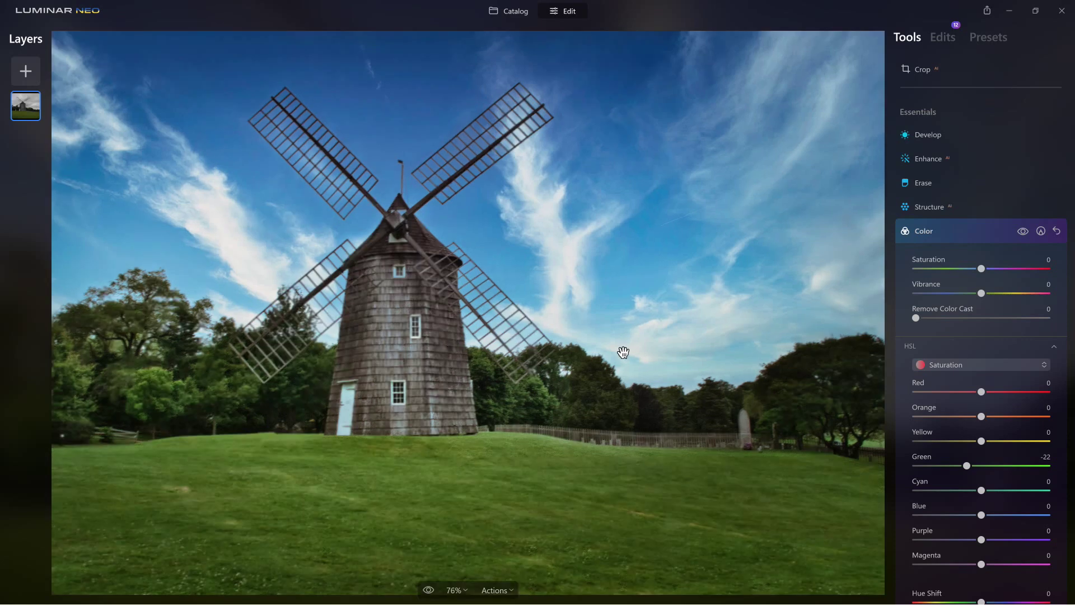
- Collapse the Color tool and compare the blue-sky edit with the grey original, ending on the edit
left_click(939, 231)
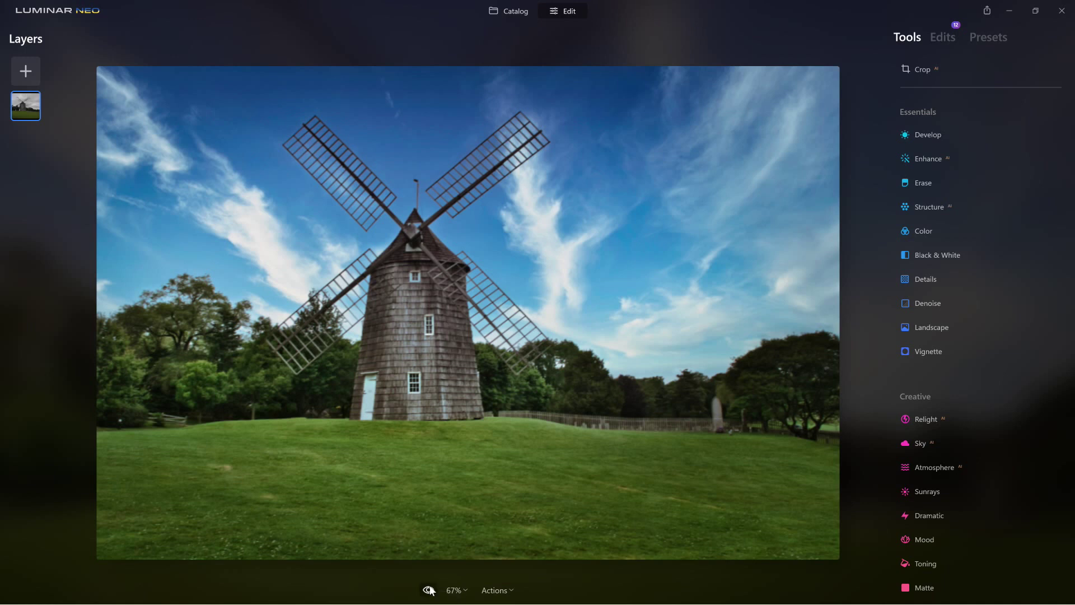
left_click(429, 590)
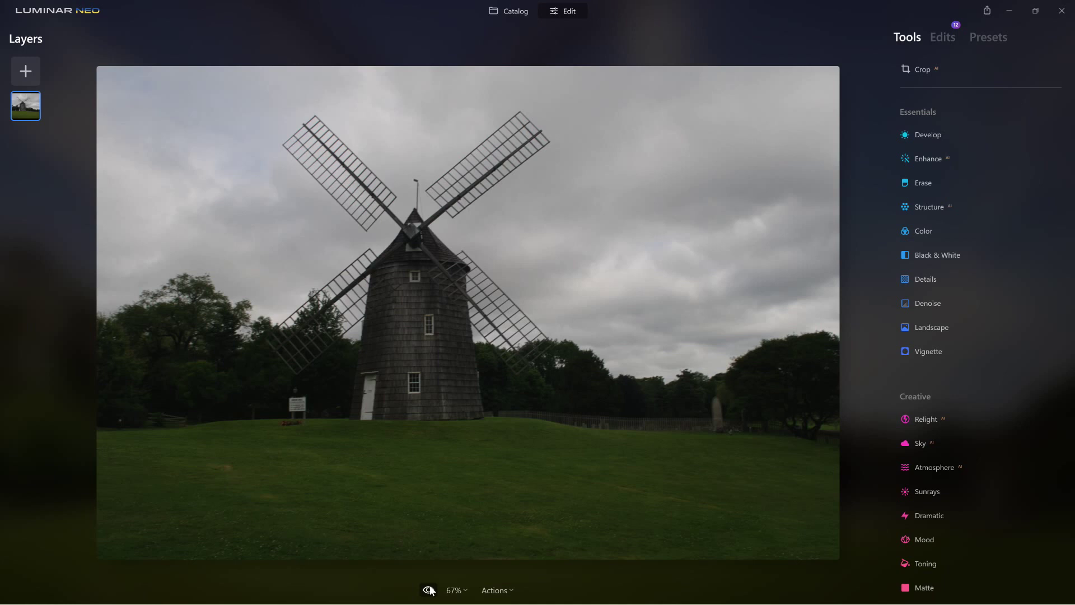
left_click(429, 590)
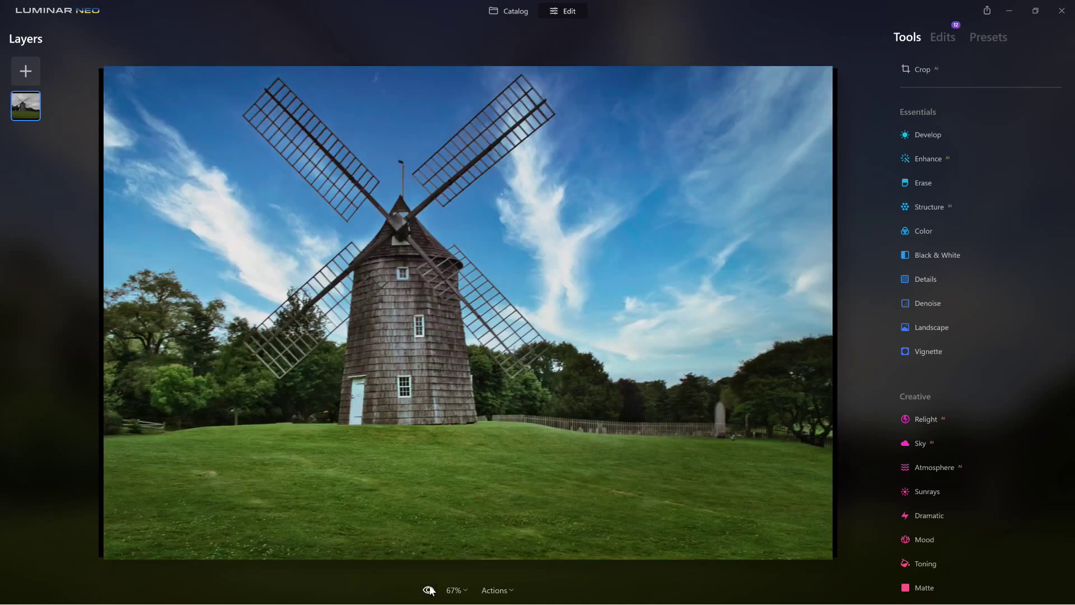